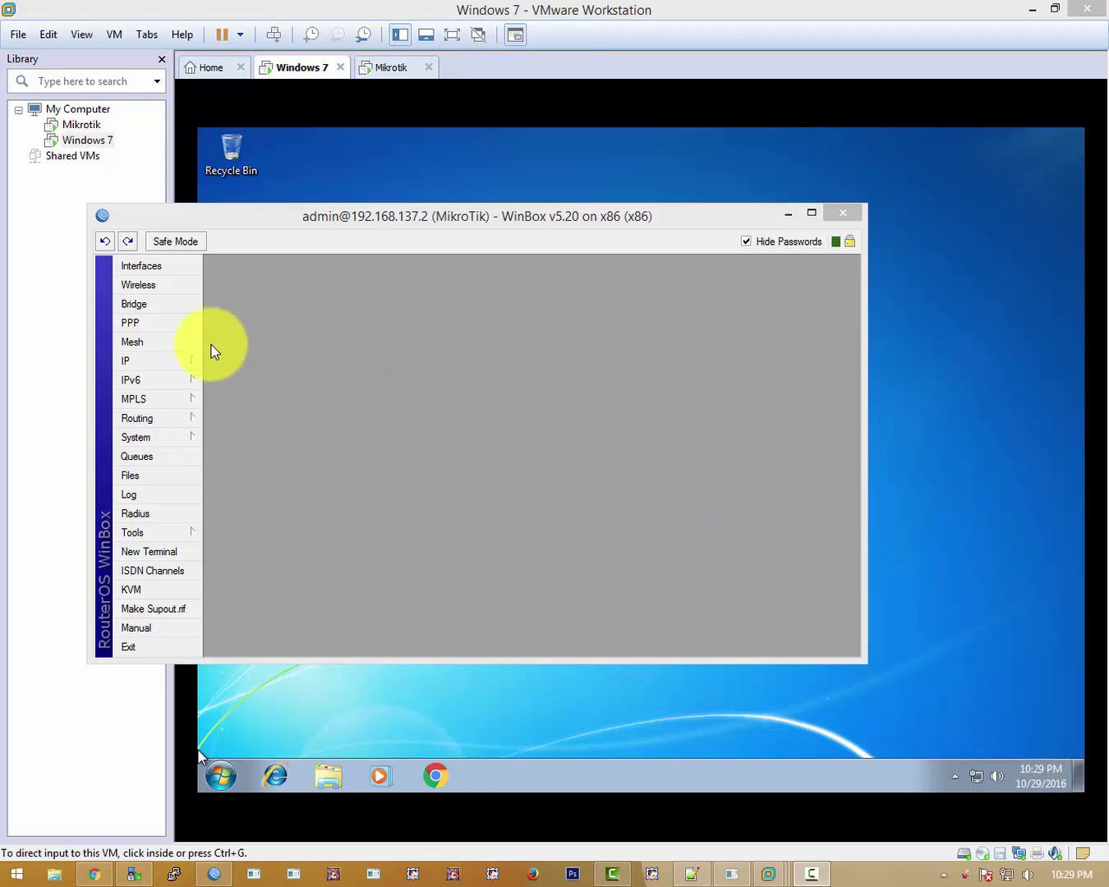
- Open the router's Hotspot settings in WinBox and examine the active users, connected hosts and user profiles lists
left_click(184, 363)
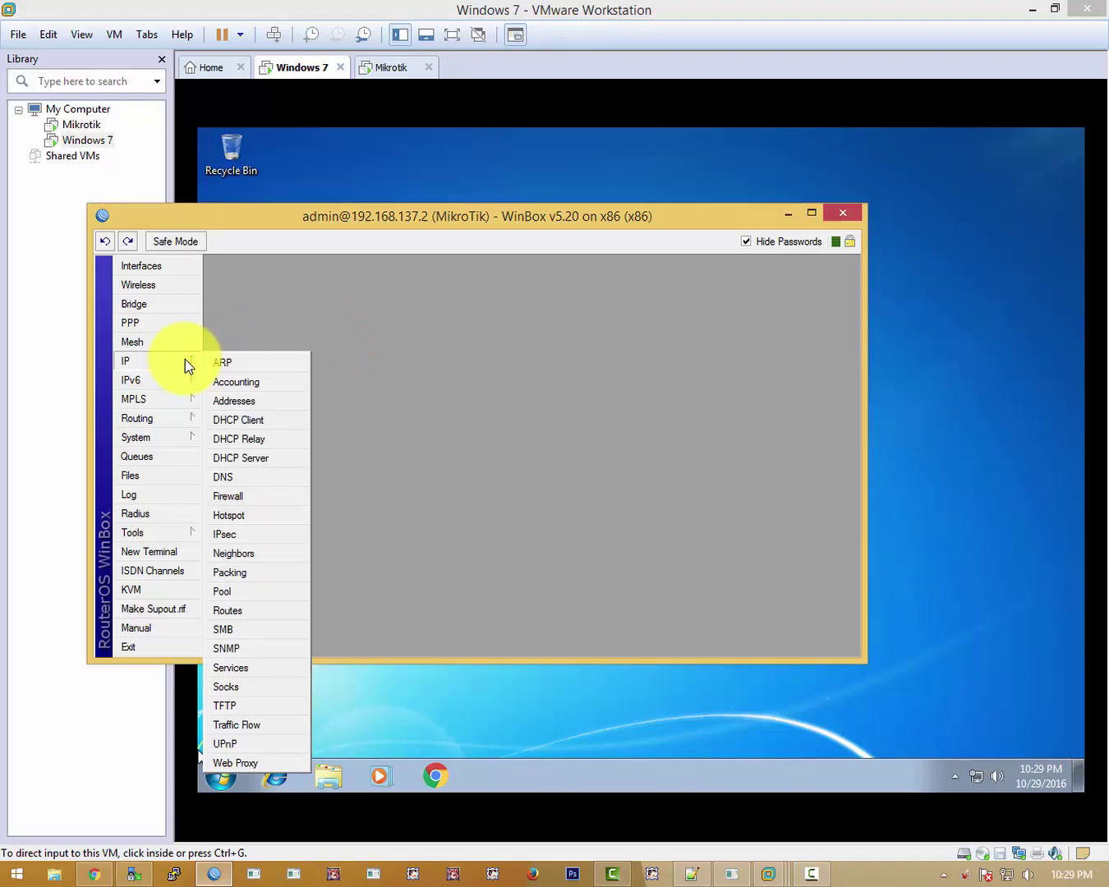
left_click(230, 514)
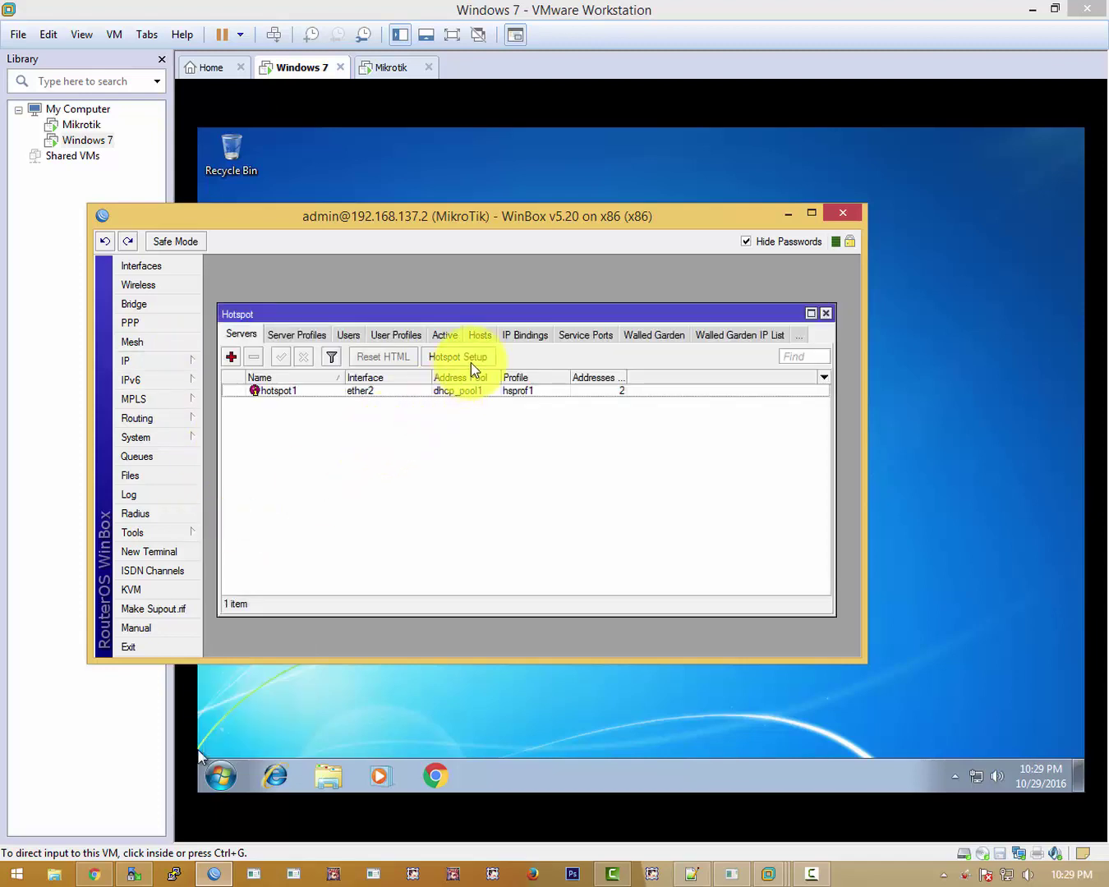
left_click(480, 337)
left_click(403, 335)
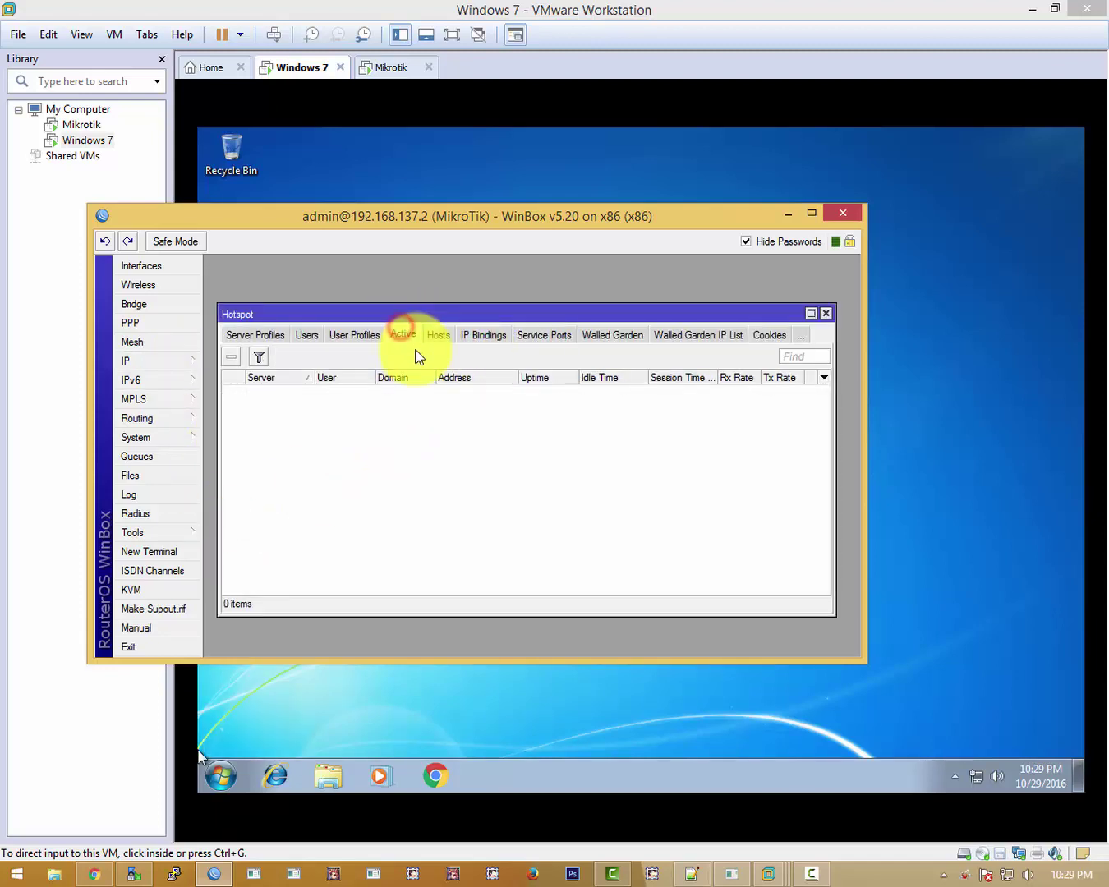
left_click(442, 337)
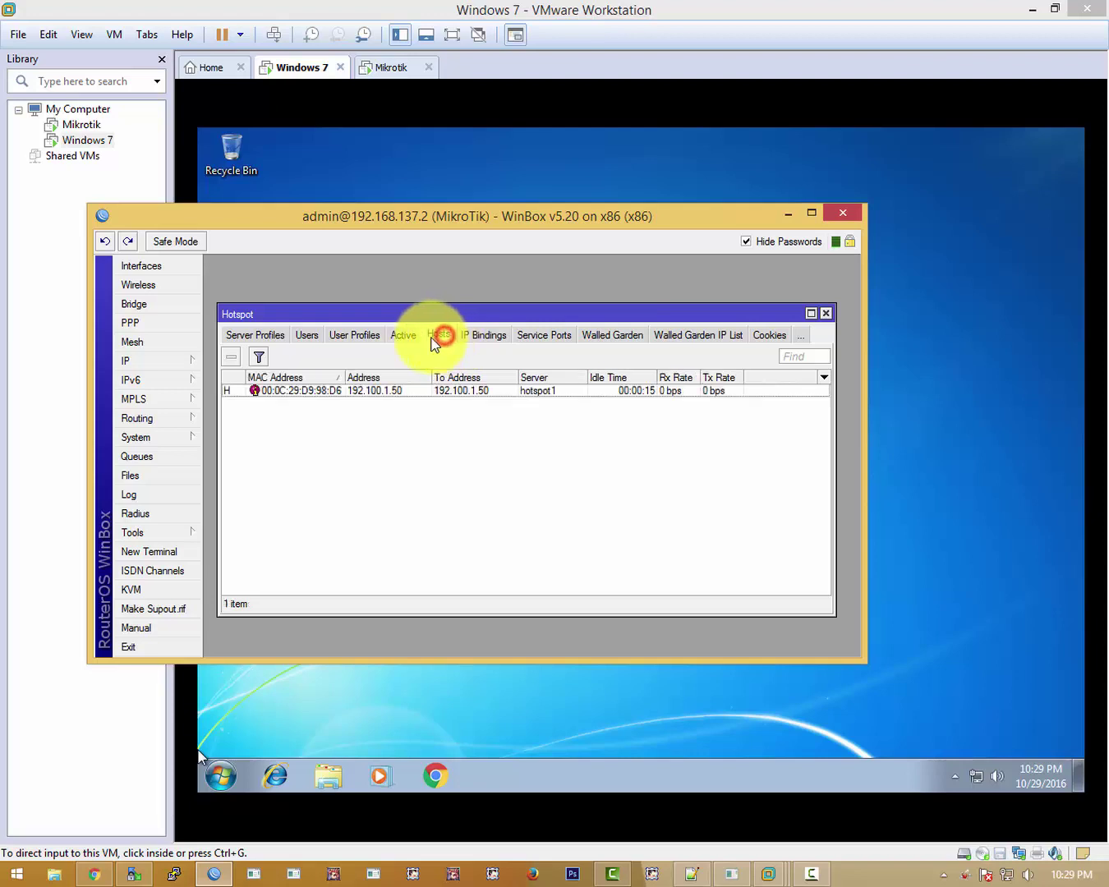
left_click(404, 336)
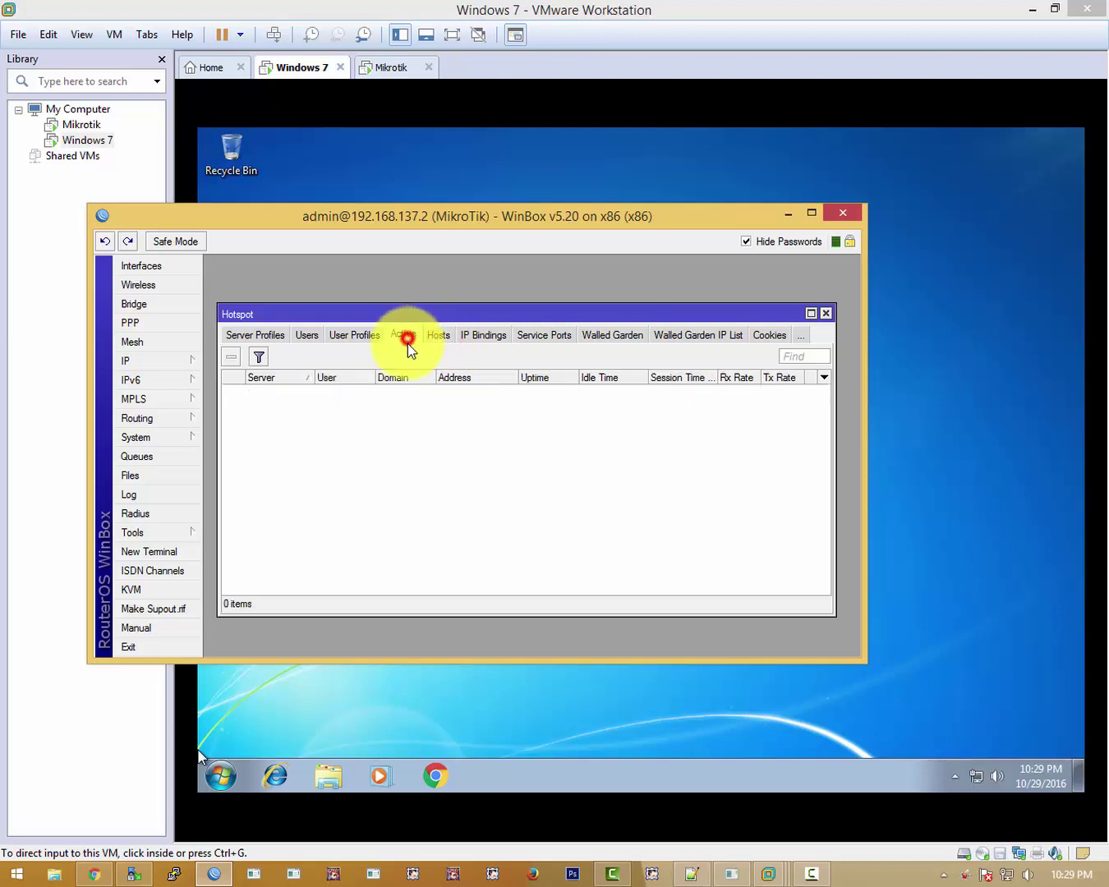
left_click(360, 335)
left_click(402, 334)
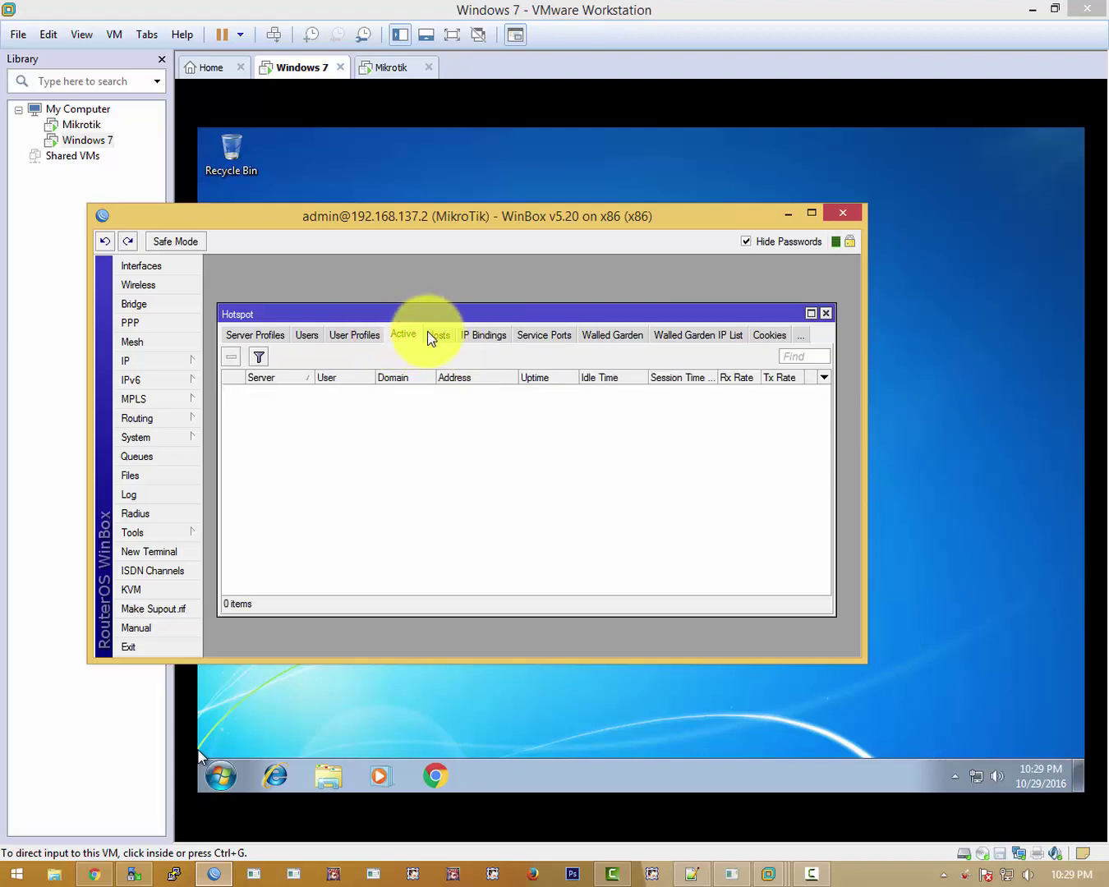
left_click(922, 415)
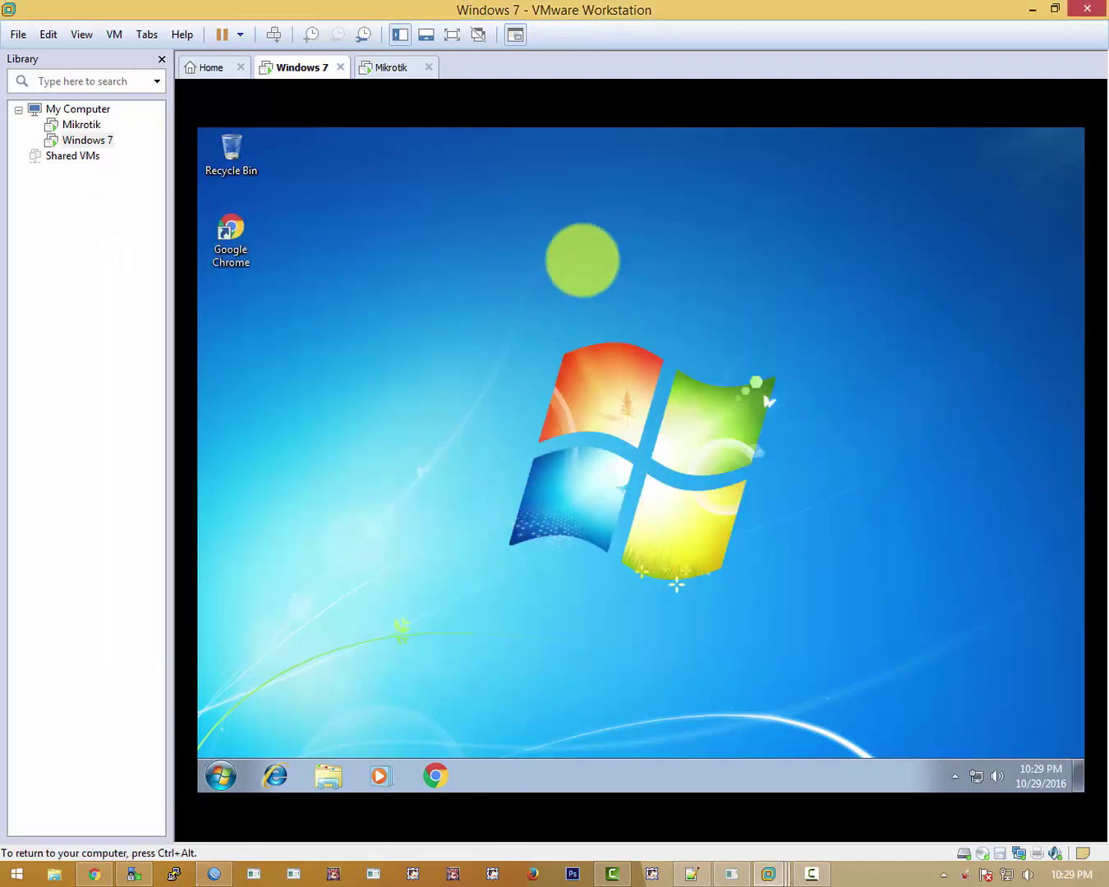
right_click(445, 316)
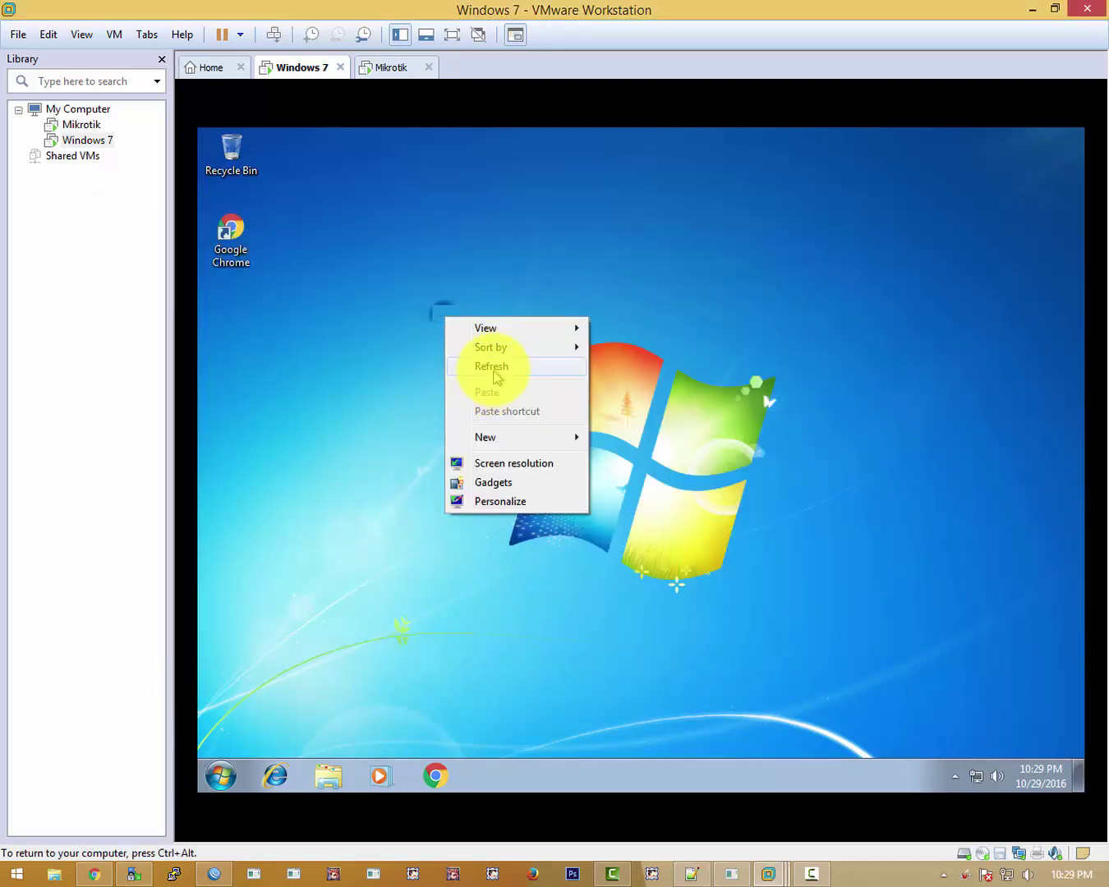
left_click(493, 371)
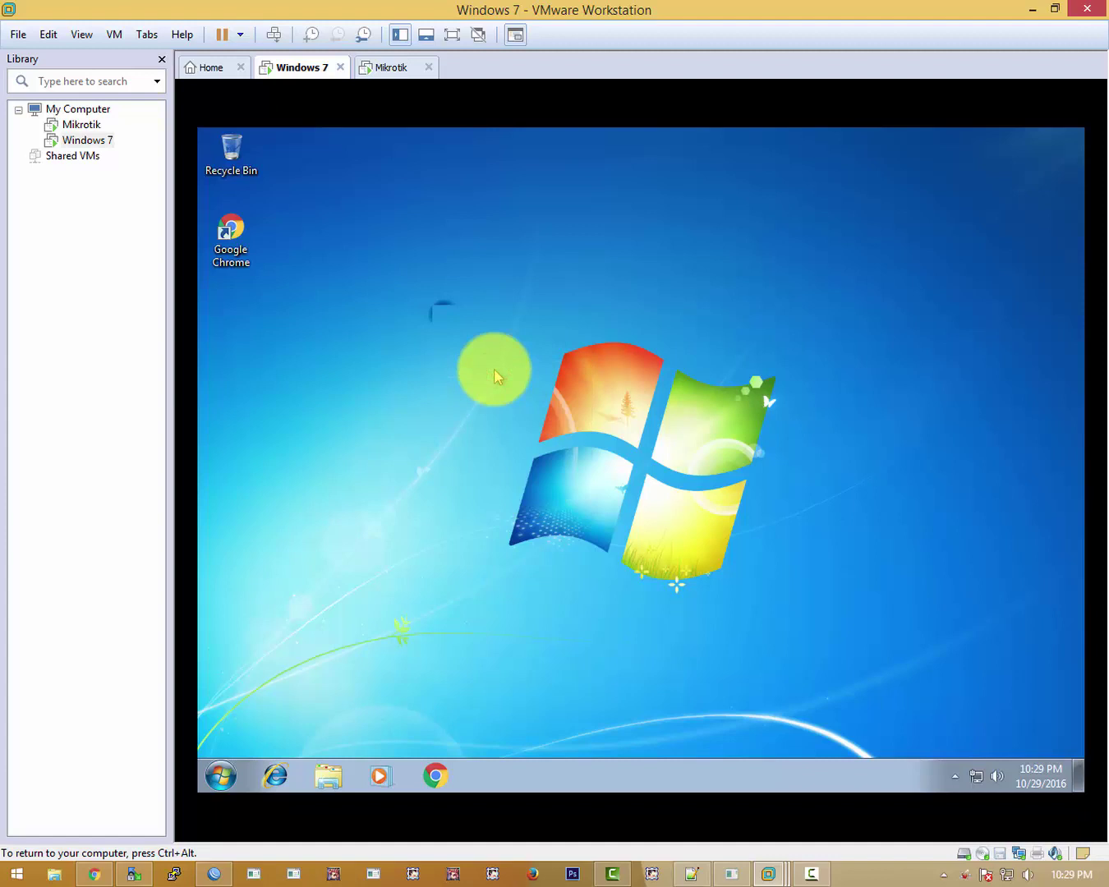
right_click(503, 325)
left_click(539, 384)
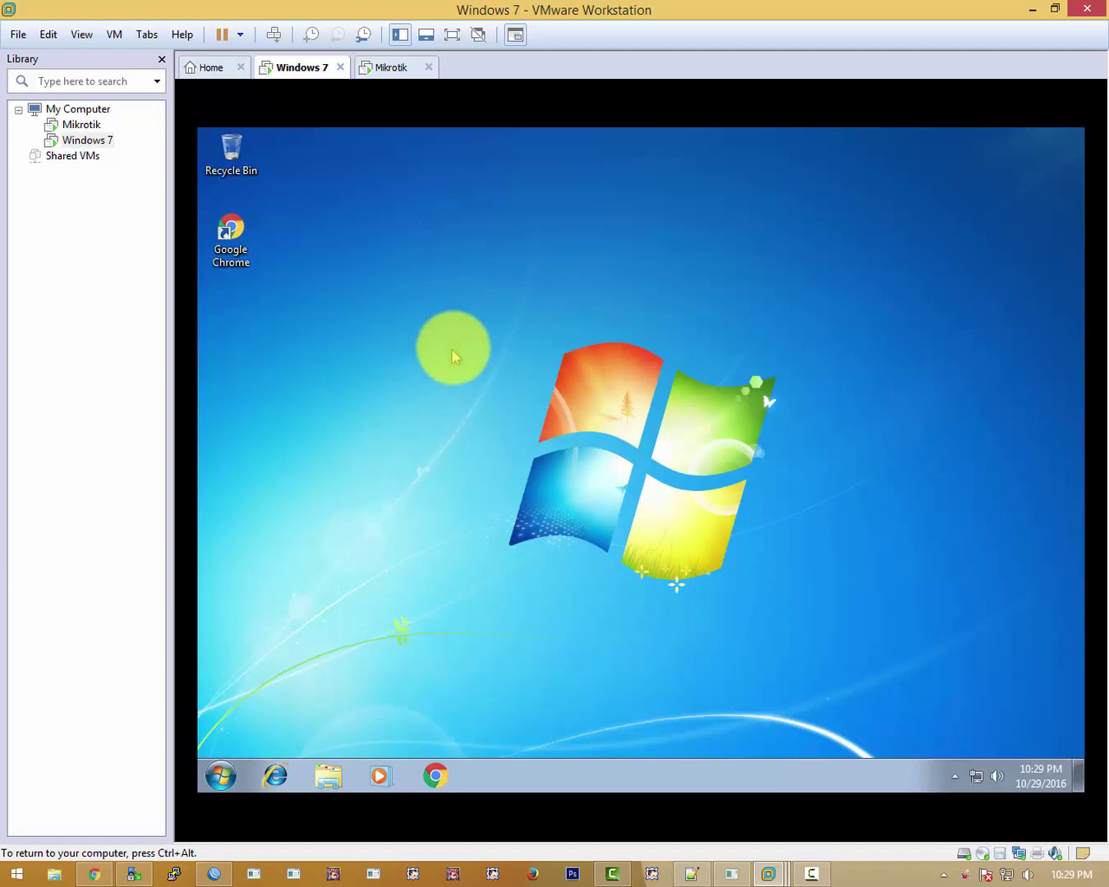
right_click(463, 276)
left_click(504, 330)
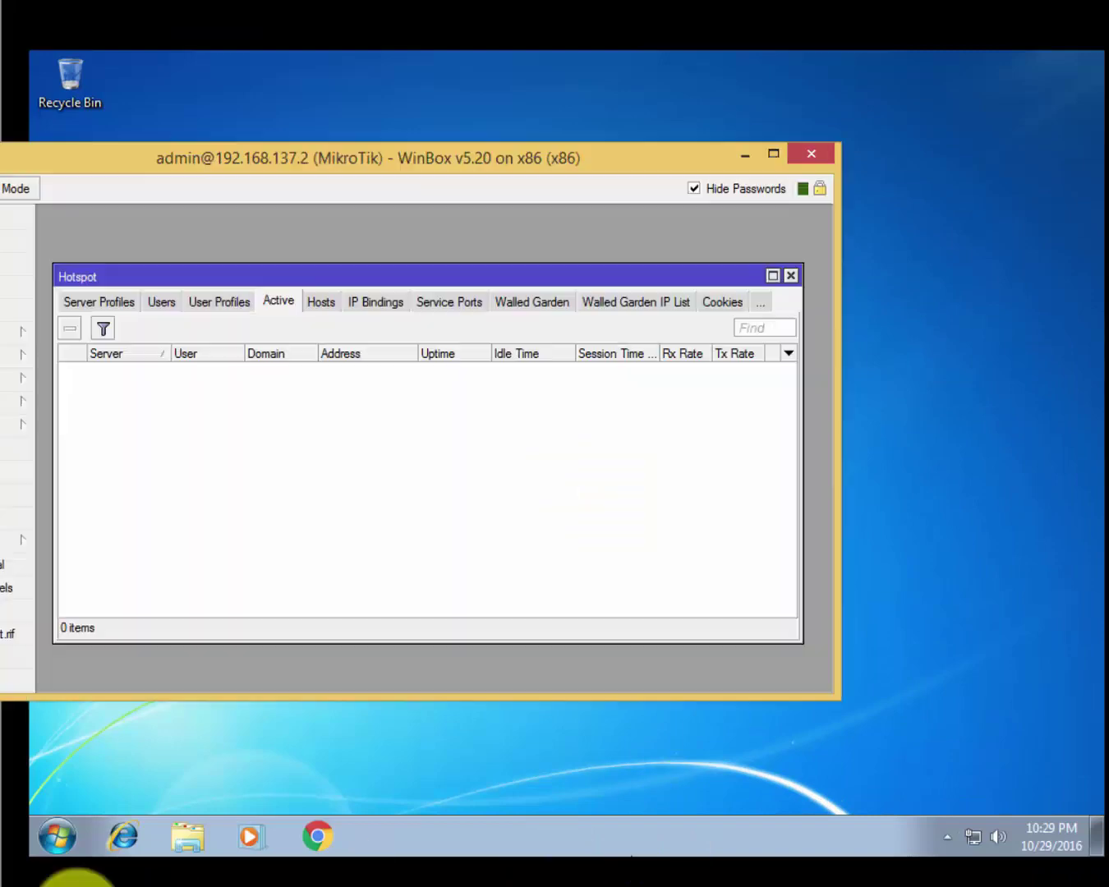
- Check the hotspot's user profiles and active users, and open Chrome in the Windows 7 virtual machine to bring up the hotspot login page
left_click(246, 302)
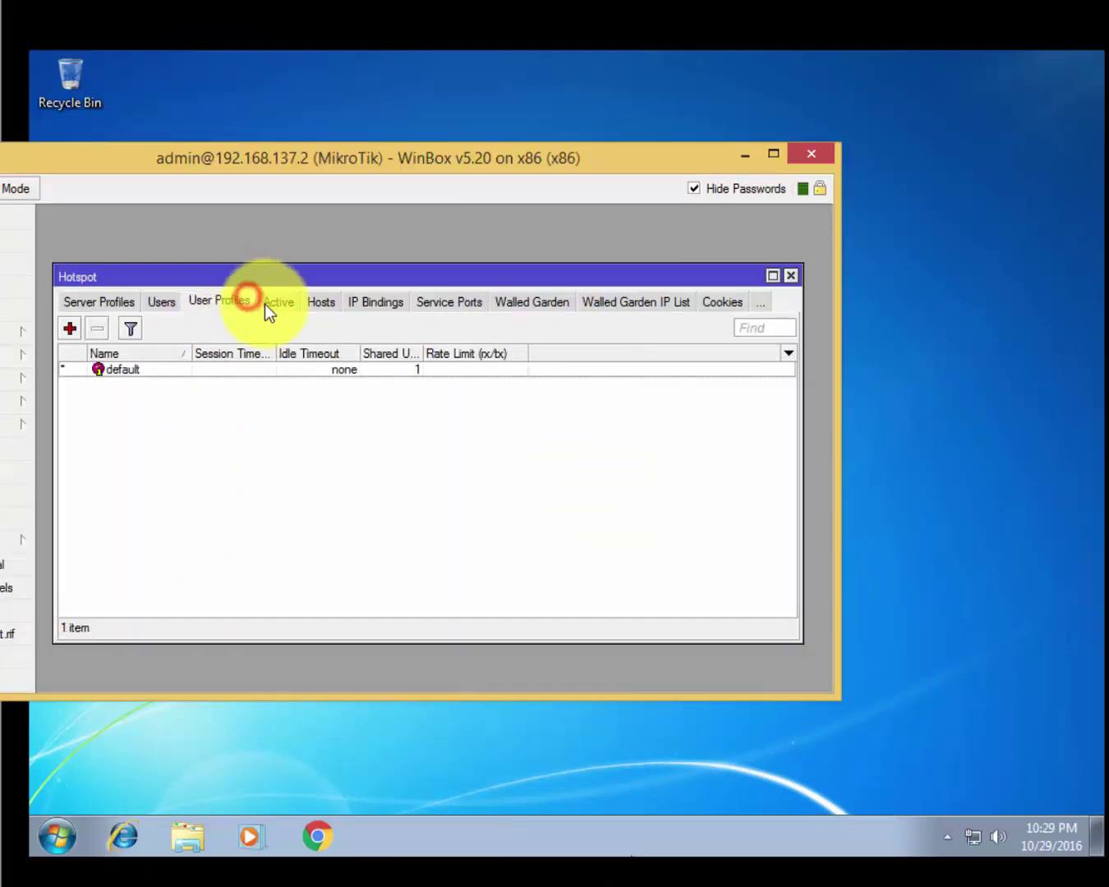
left_click(271, 301)
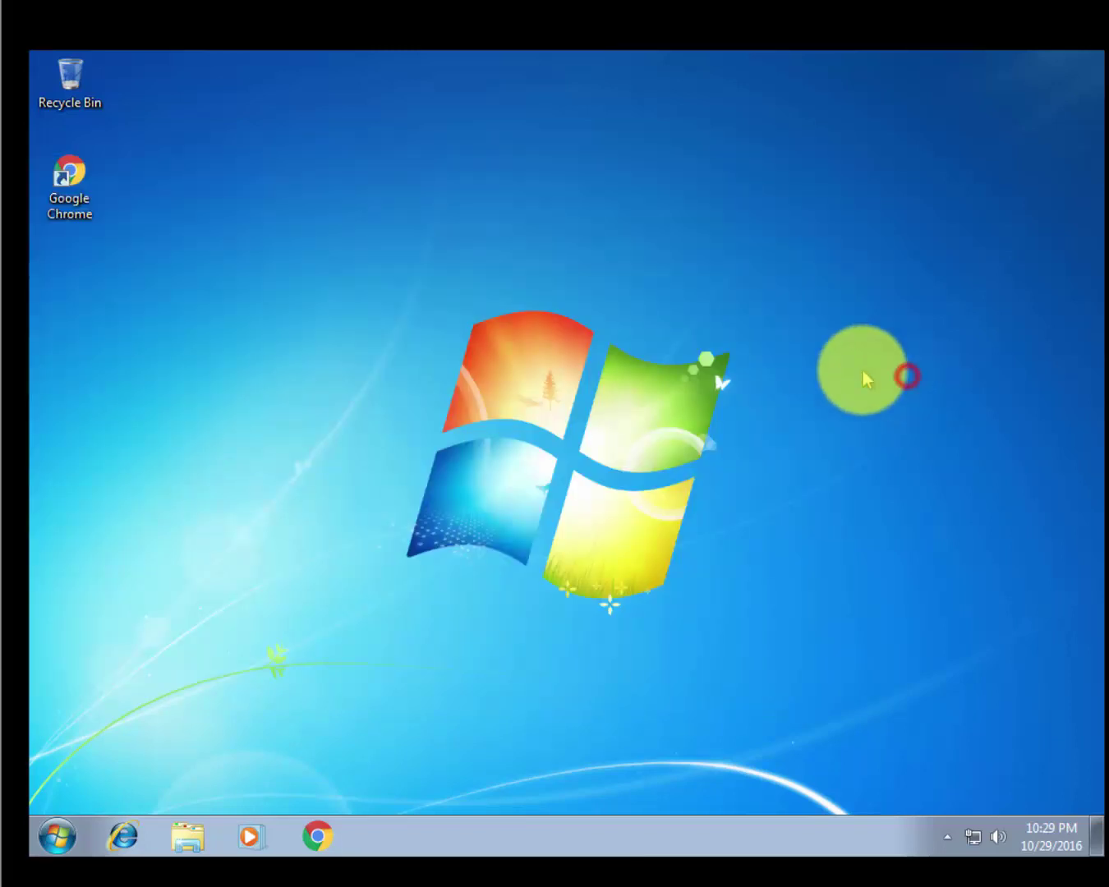
left_click(315, 837)
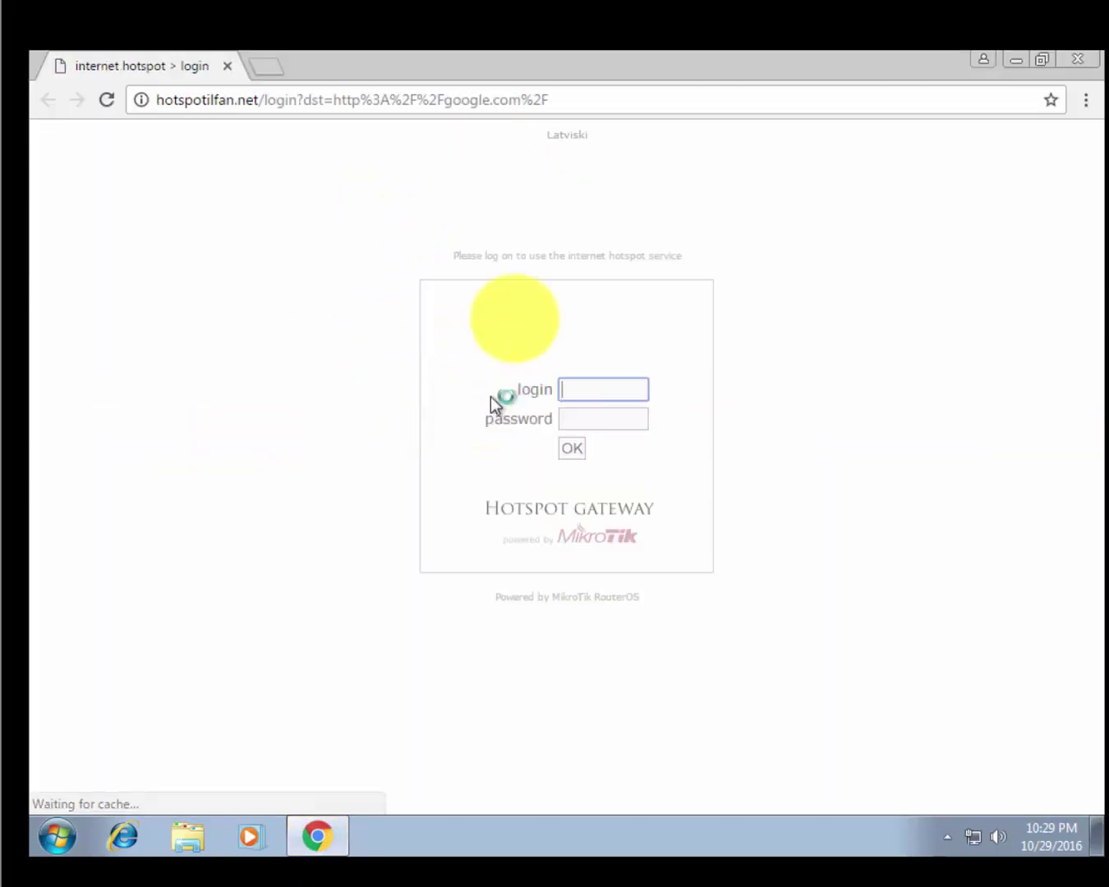
left_click(471, 239)
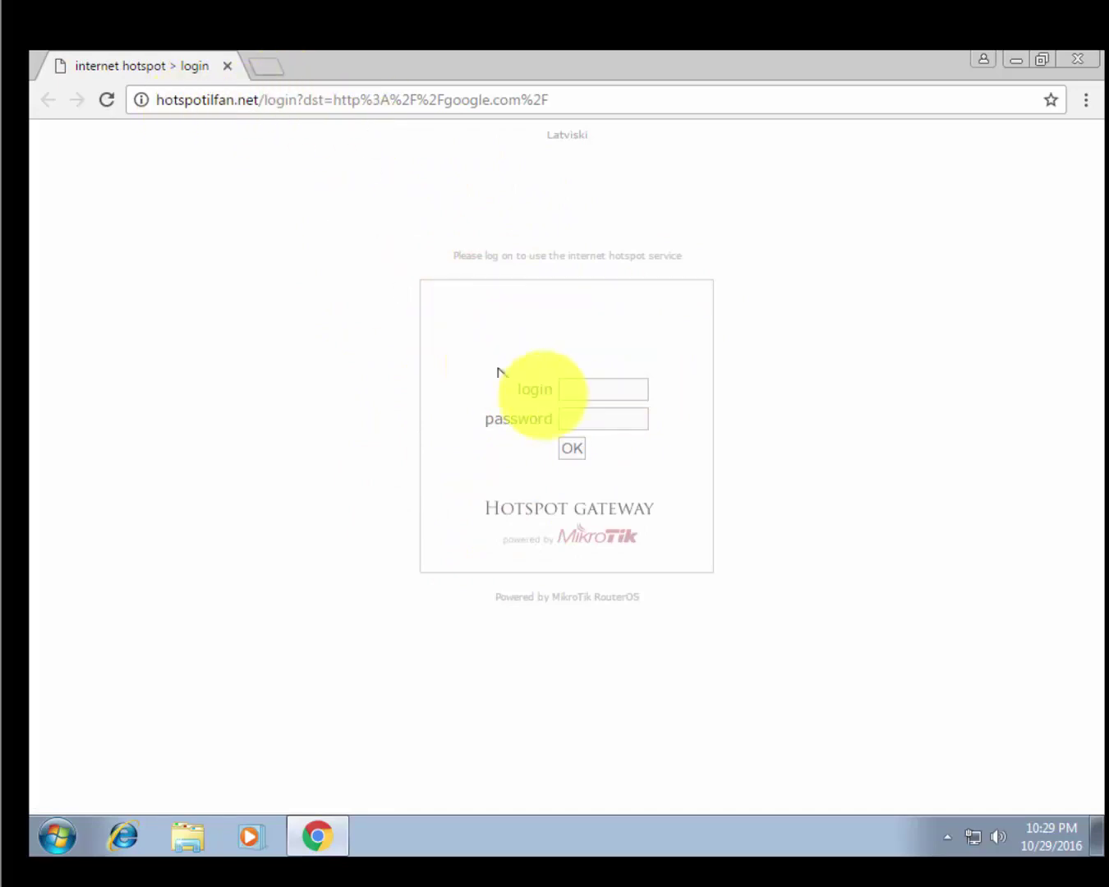
left_click(579, 388)
left_click(585, 421)
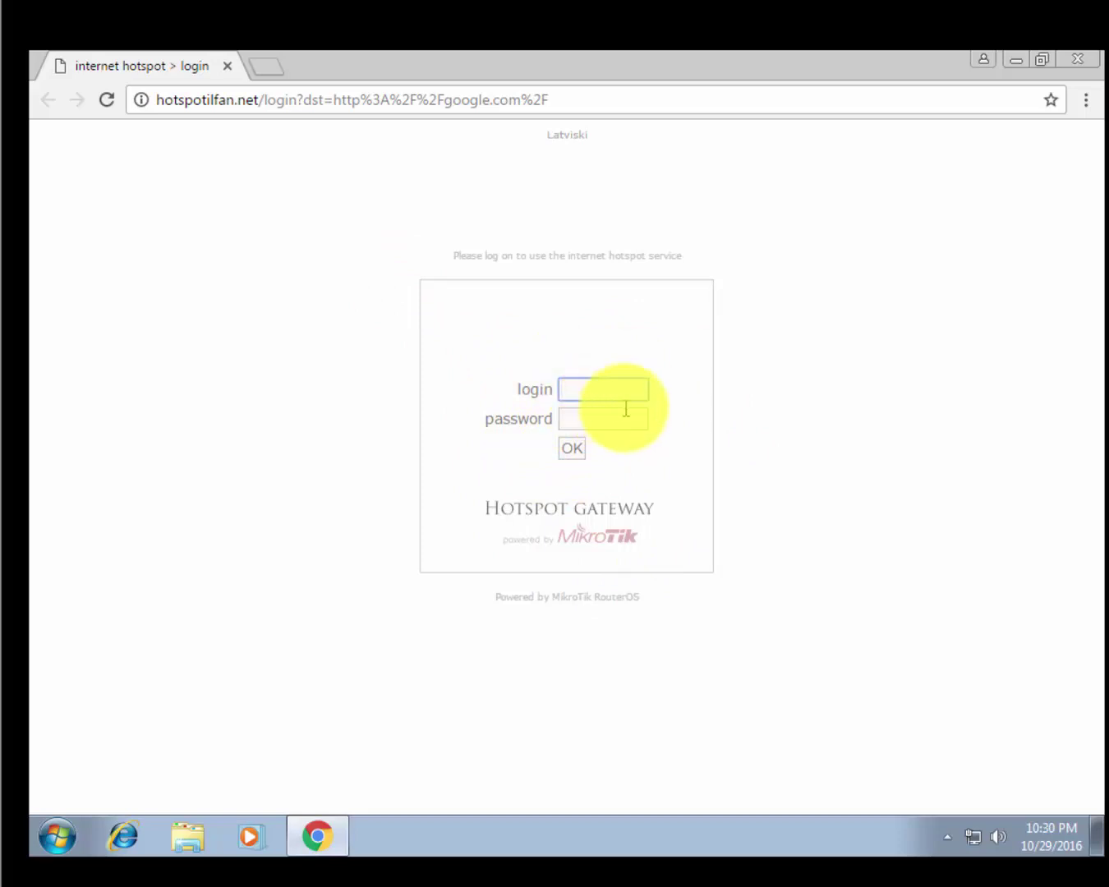
left_click_drag(144, 101, 186, 104)
left_click(290, 294)
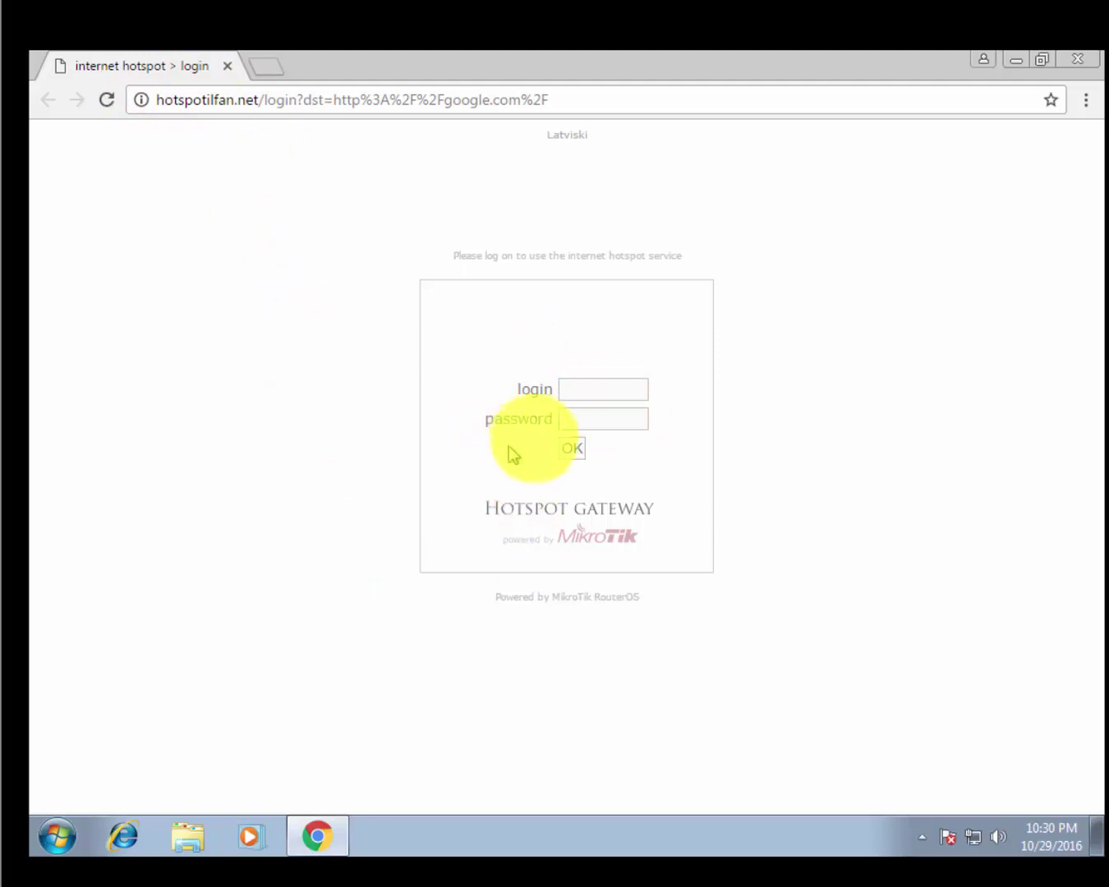
- Open Network and Sharing Center in Windows 7, restore its window to a smaller size and place it over the login page
right_click(974, 847)
left_click(959, 821)
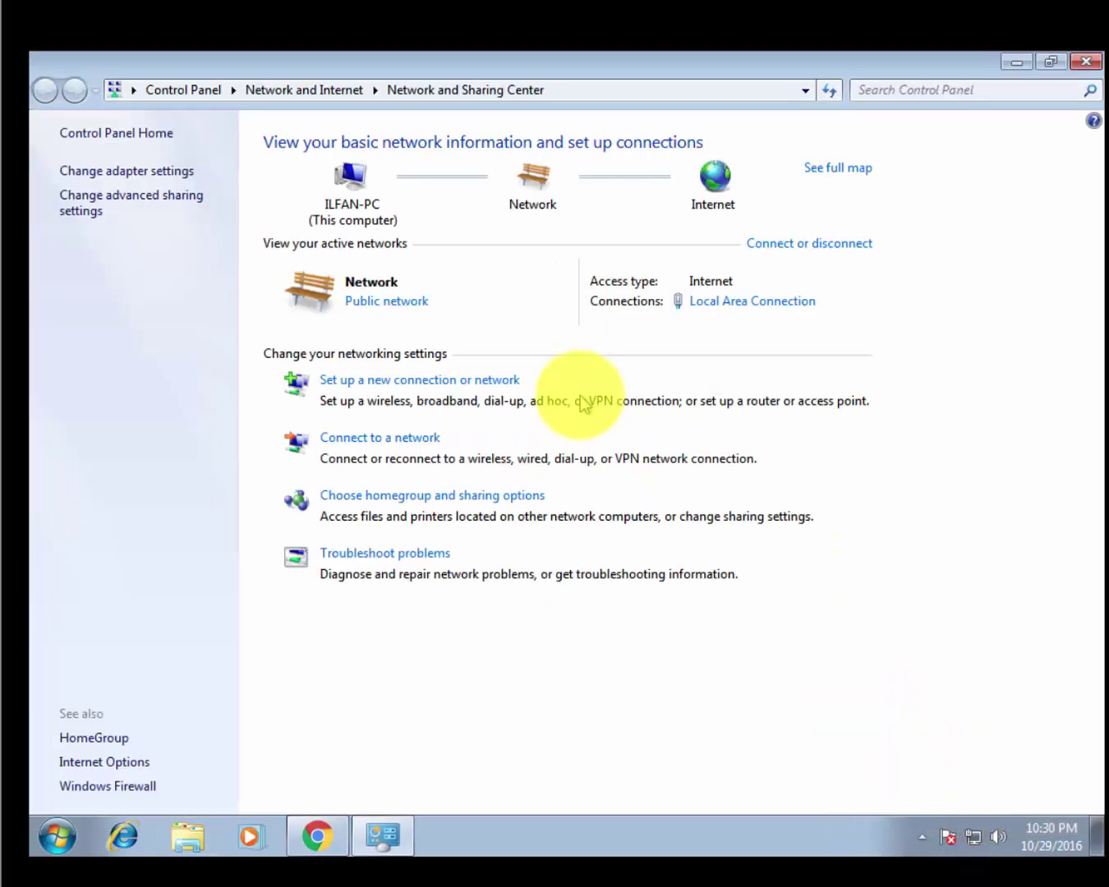
double_click(611, 57)
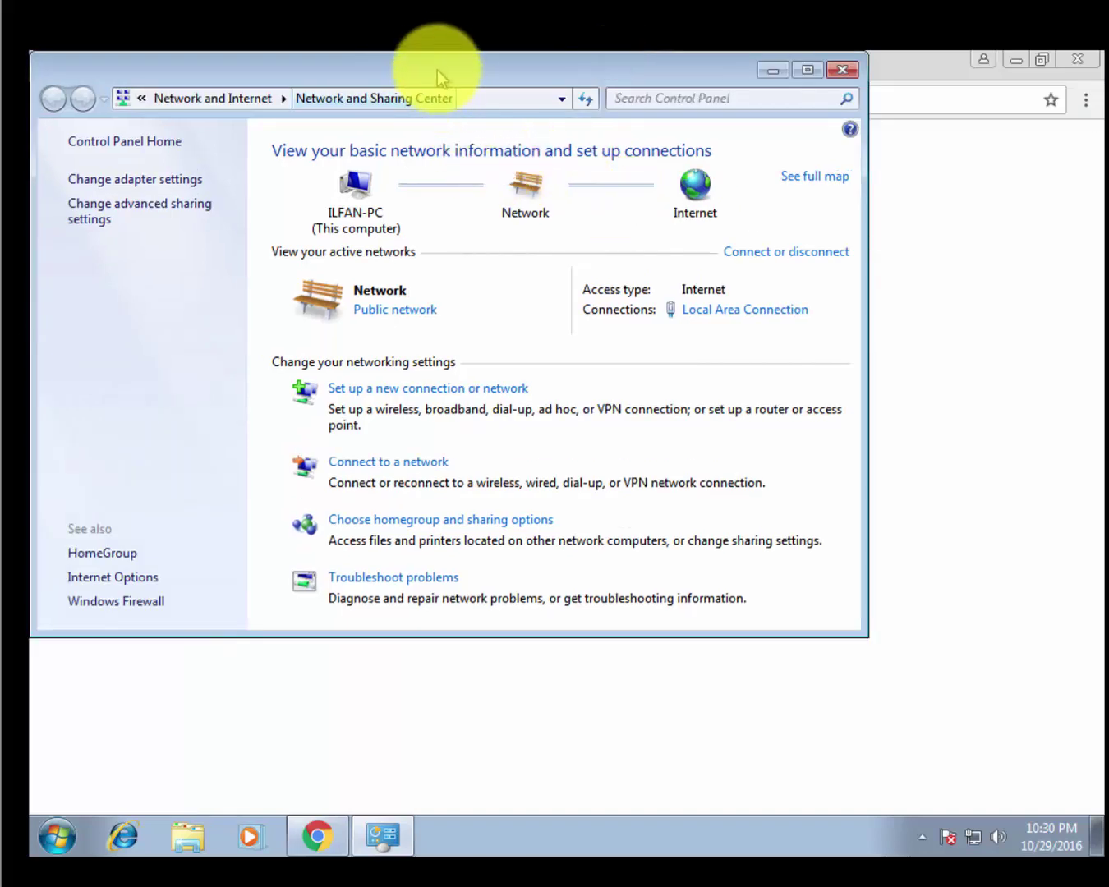
left_click_drag(438, 79, 493, 174)
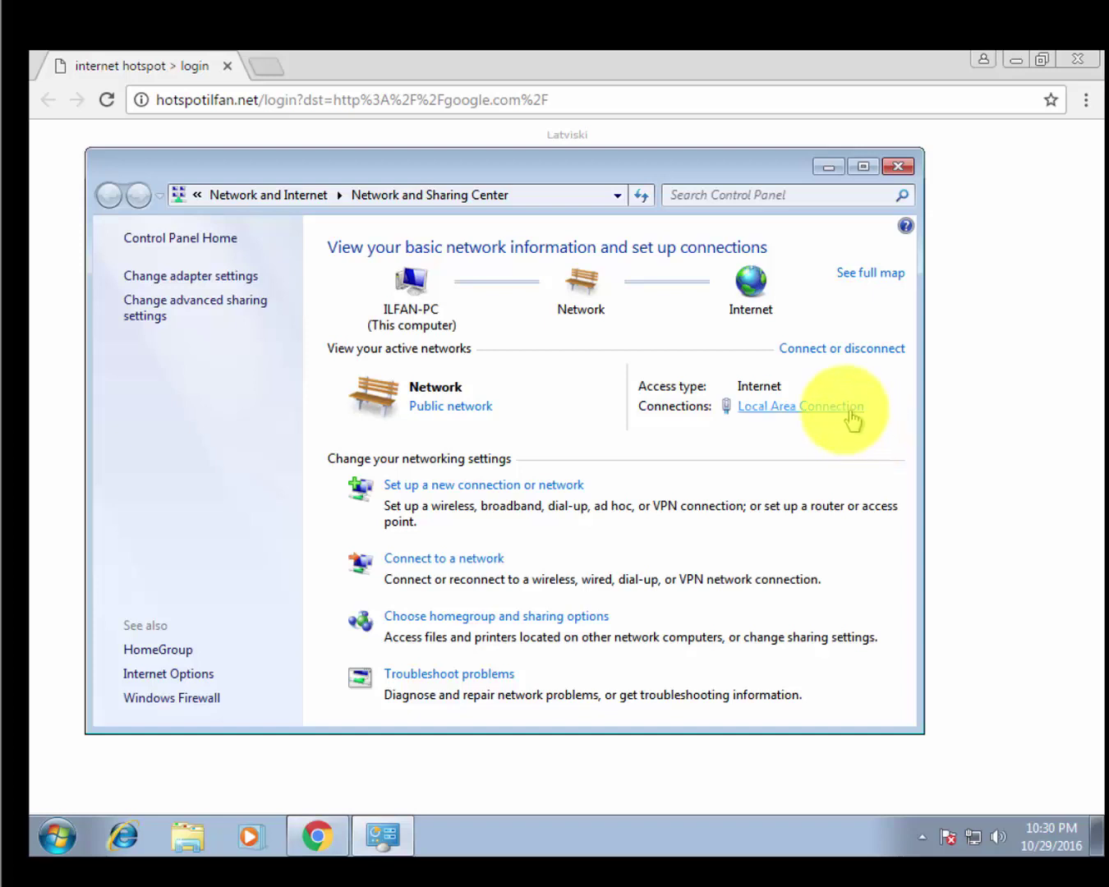
left_click(33, 870)
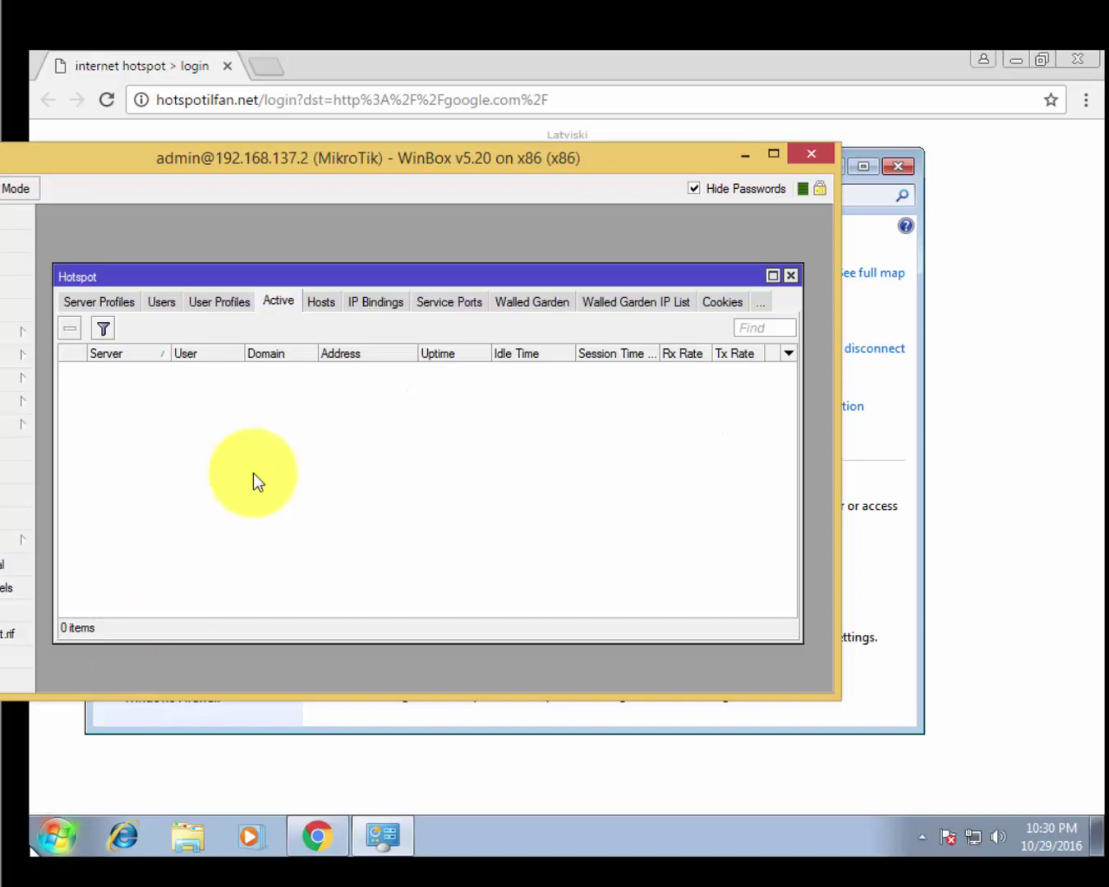
left_click(874, 450)
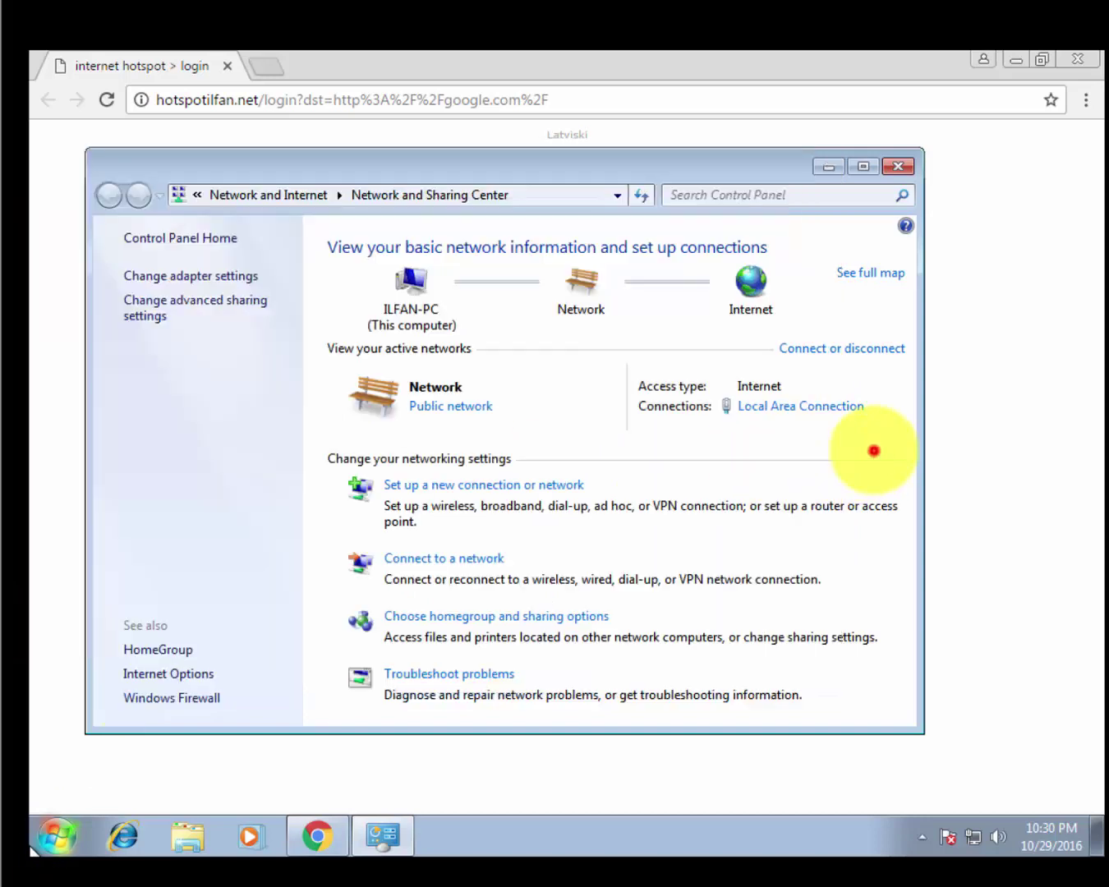
left_click(851, 410)
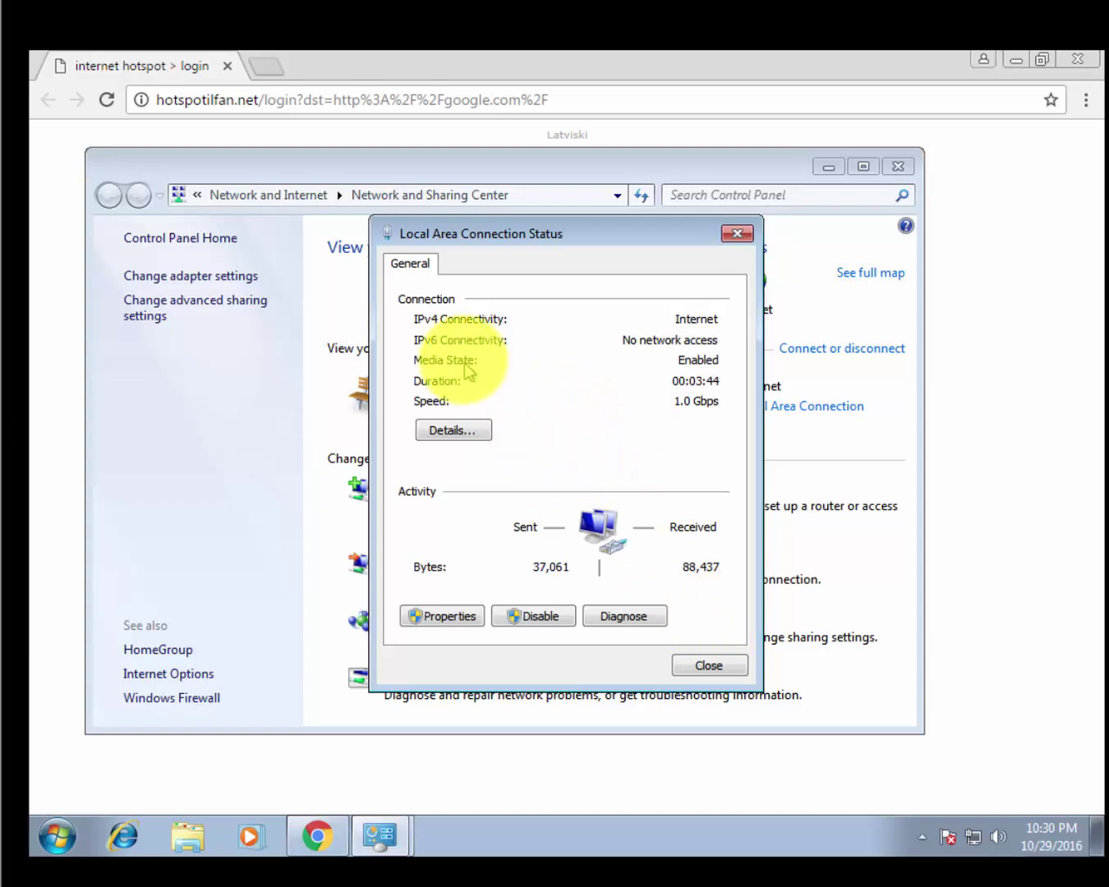
left_click(707, 666)
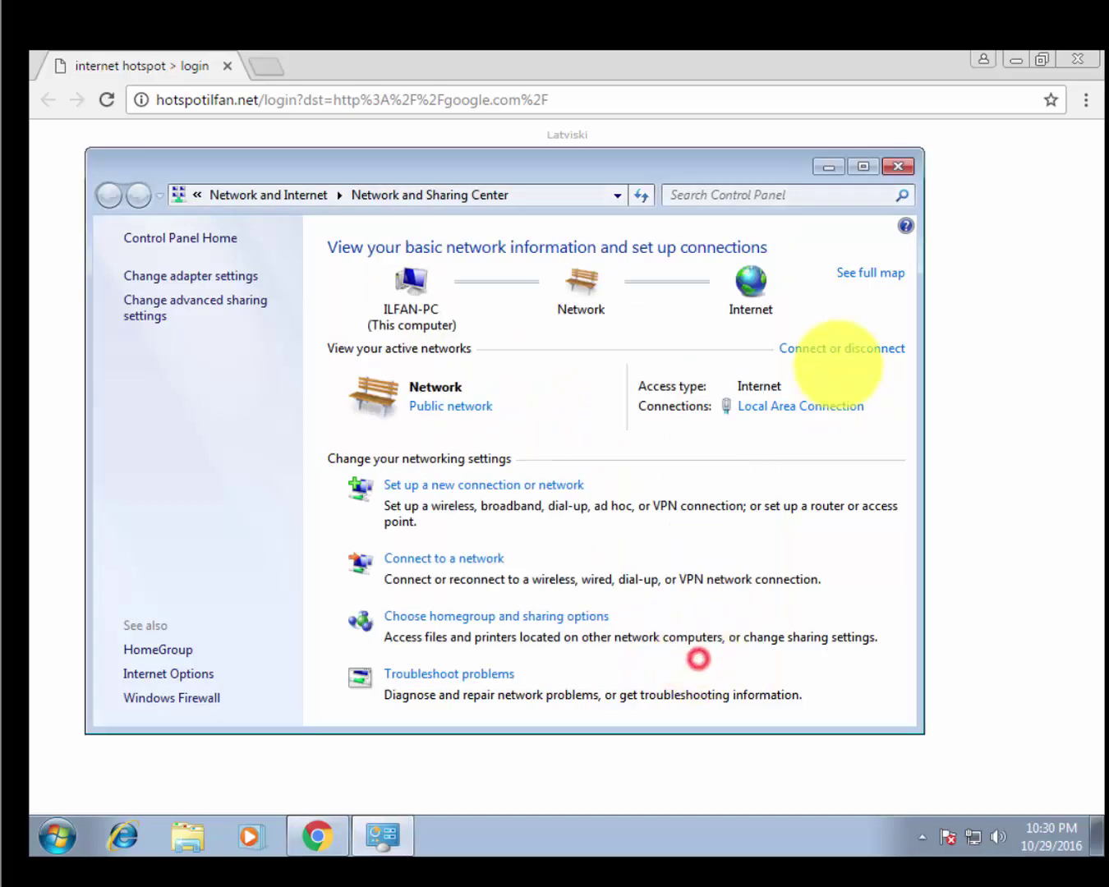
left_click(787, 408)
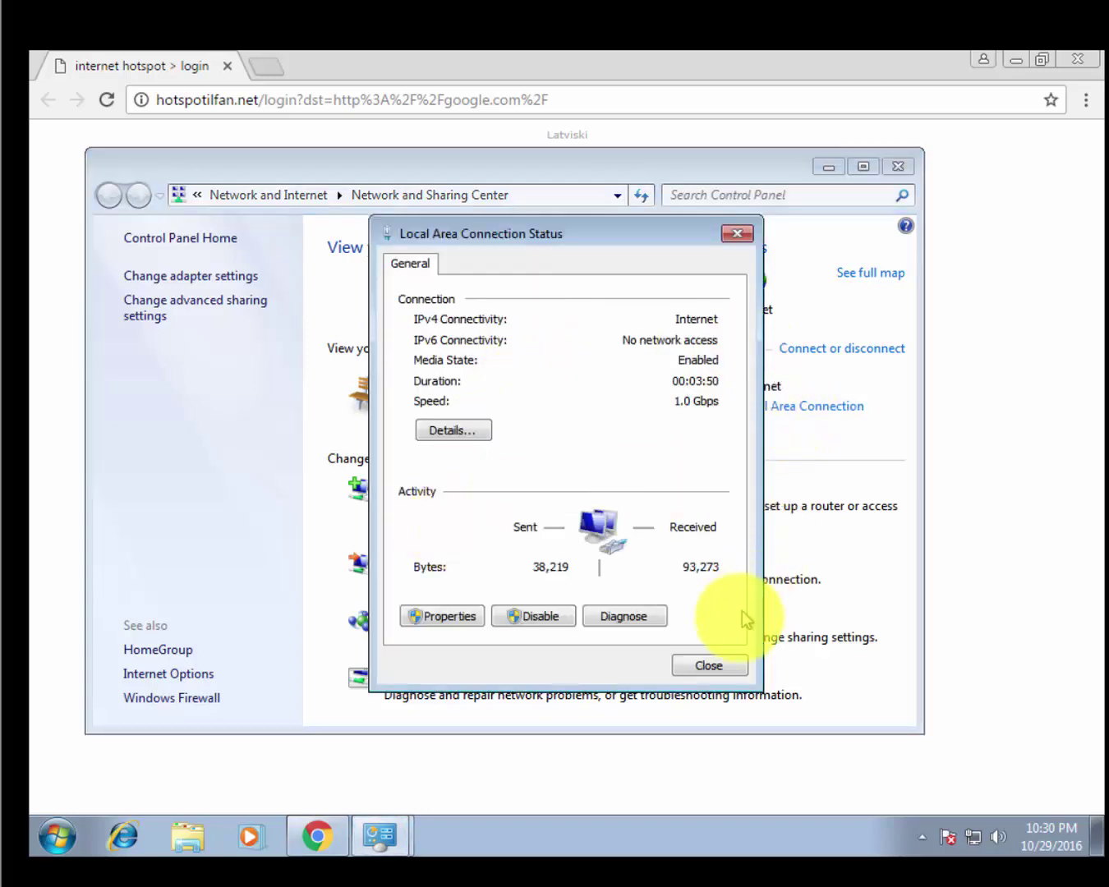
left_click(711, 663)
left_click(899, 167)
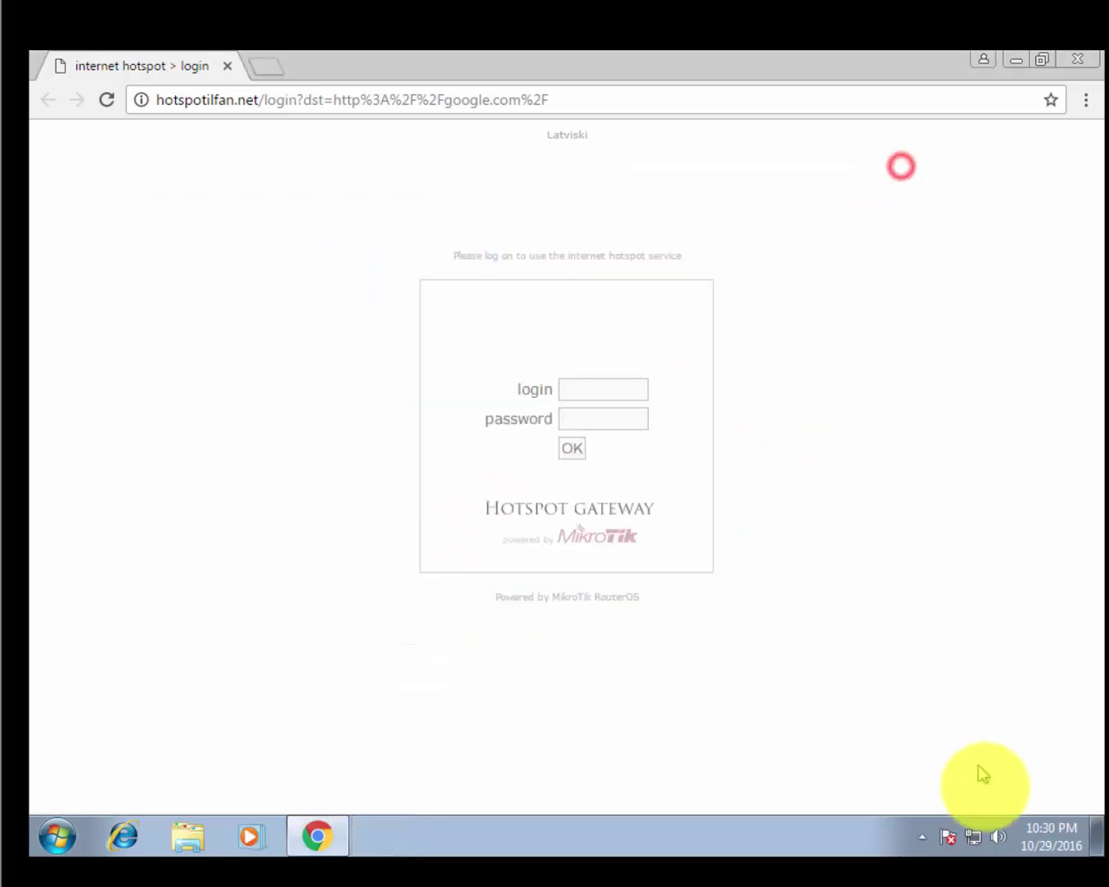
- Reopen Network and Sharing Center and display the Local Area Connection's network details, highlighting the Physical Address
right_click(973, 836)
left_click(976, 810)
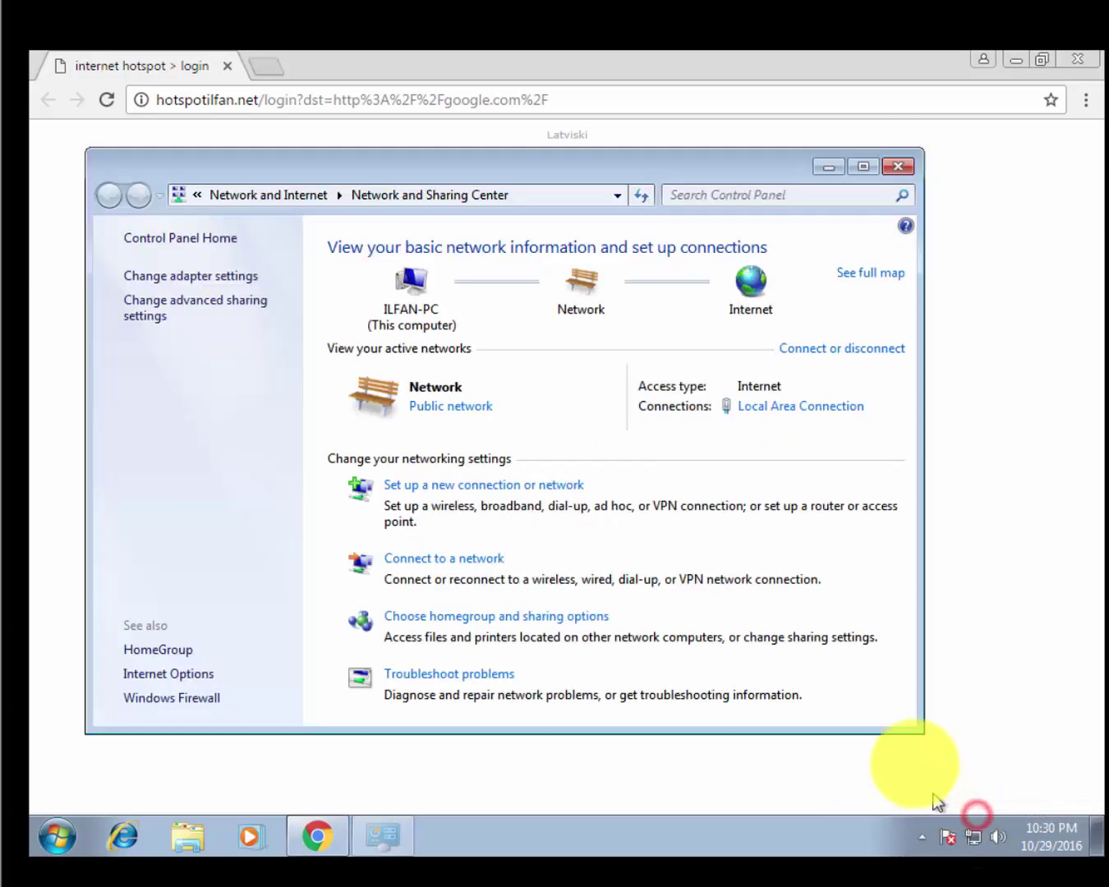
left_click(797, 408)
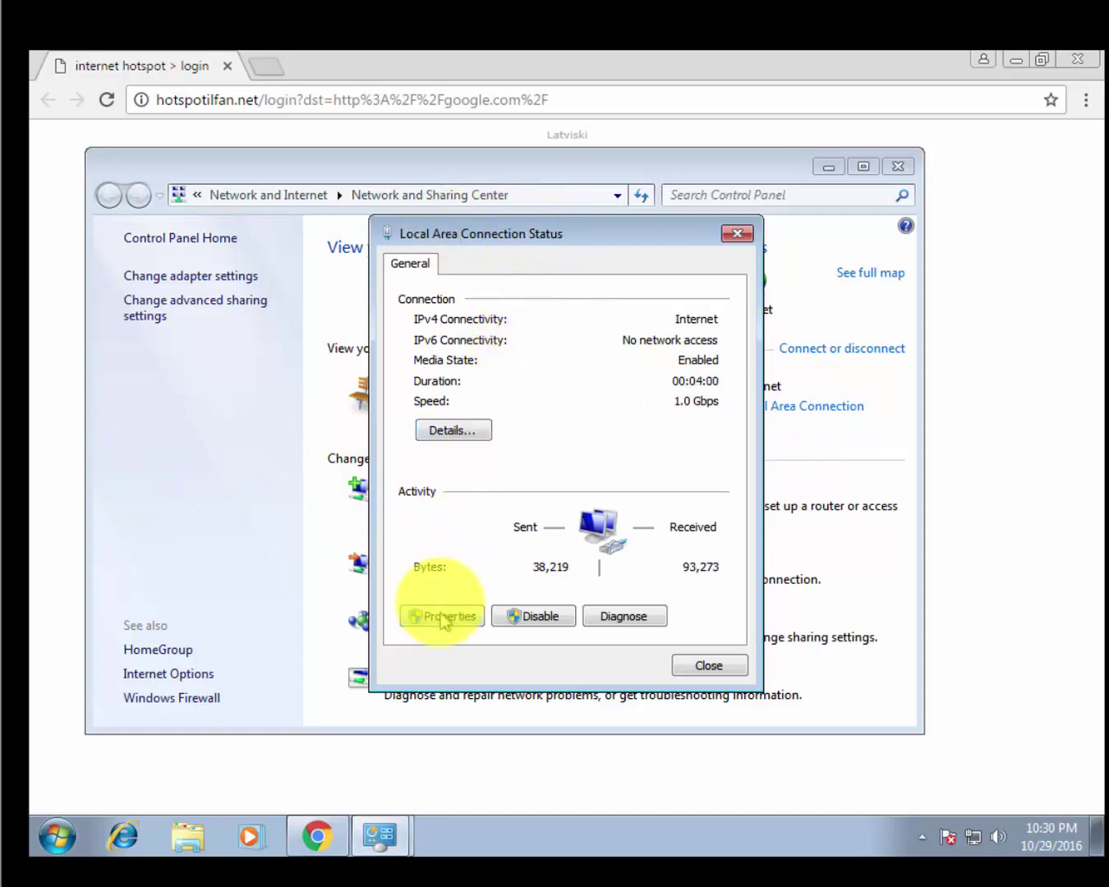
left_click(447, 431)
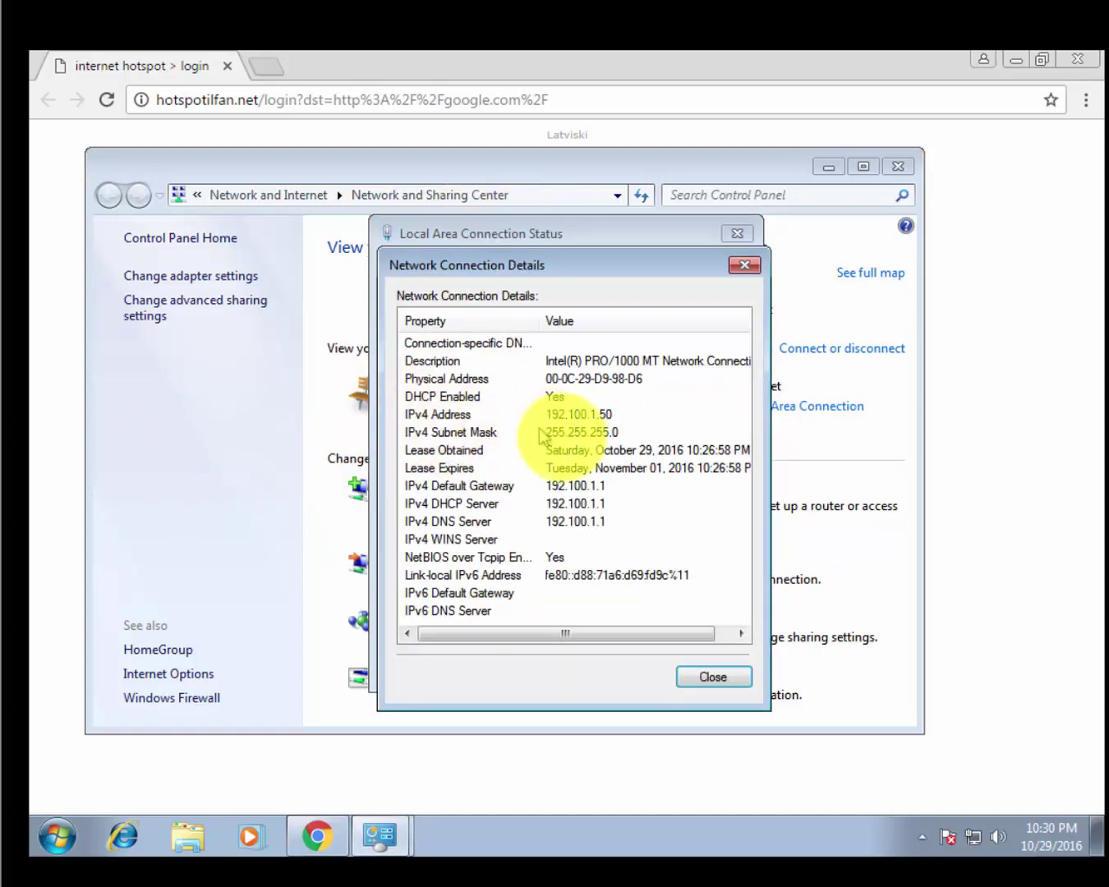
left_click(561, 382)
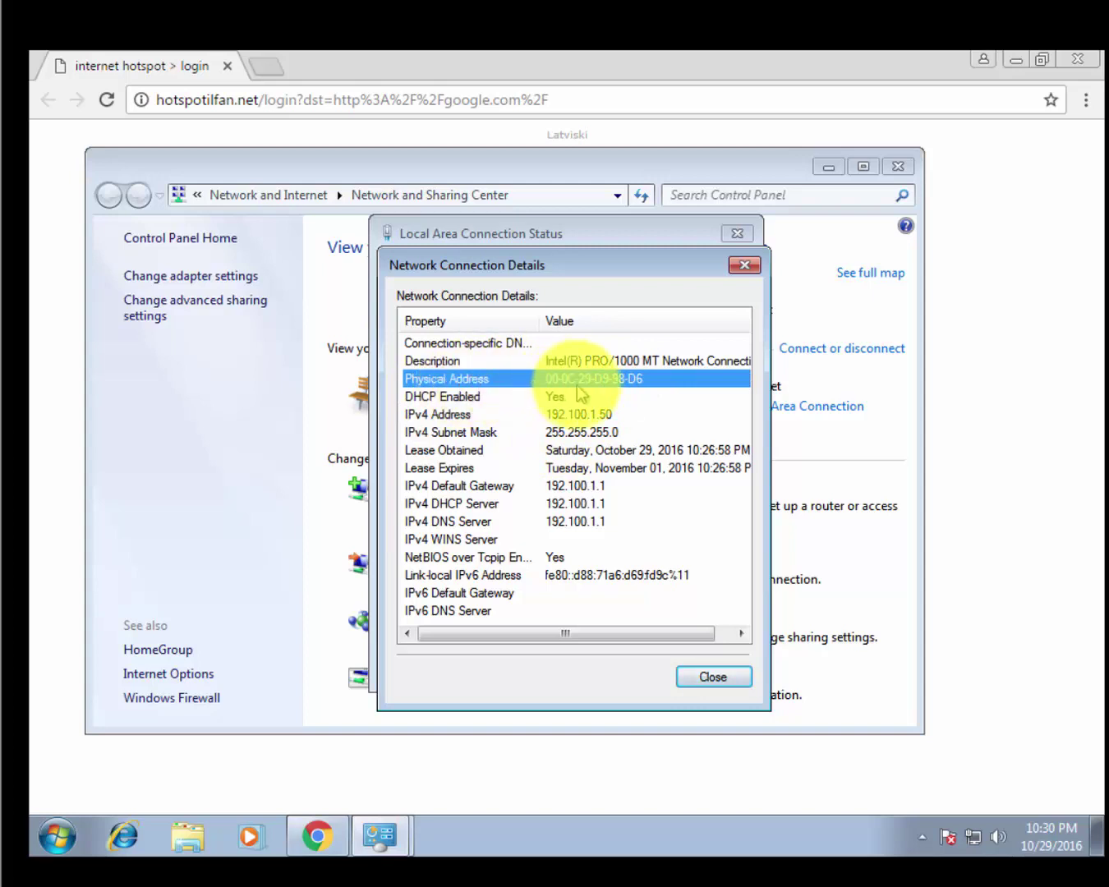
left_click_drag(594, 266, 390, 152)
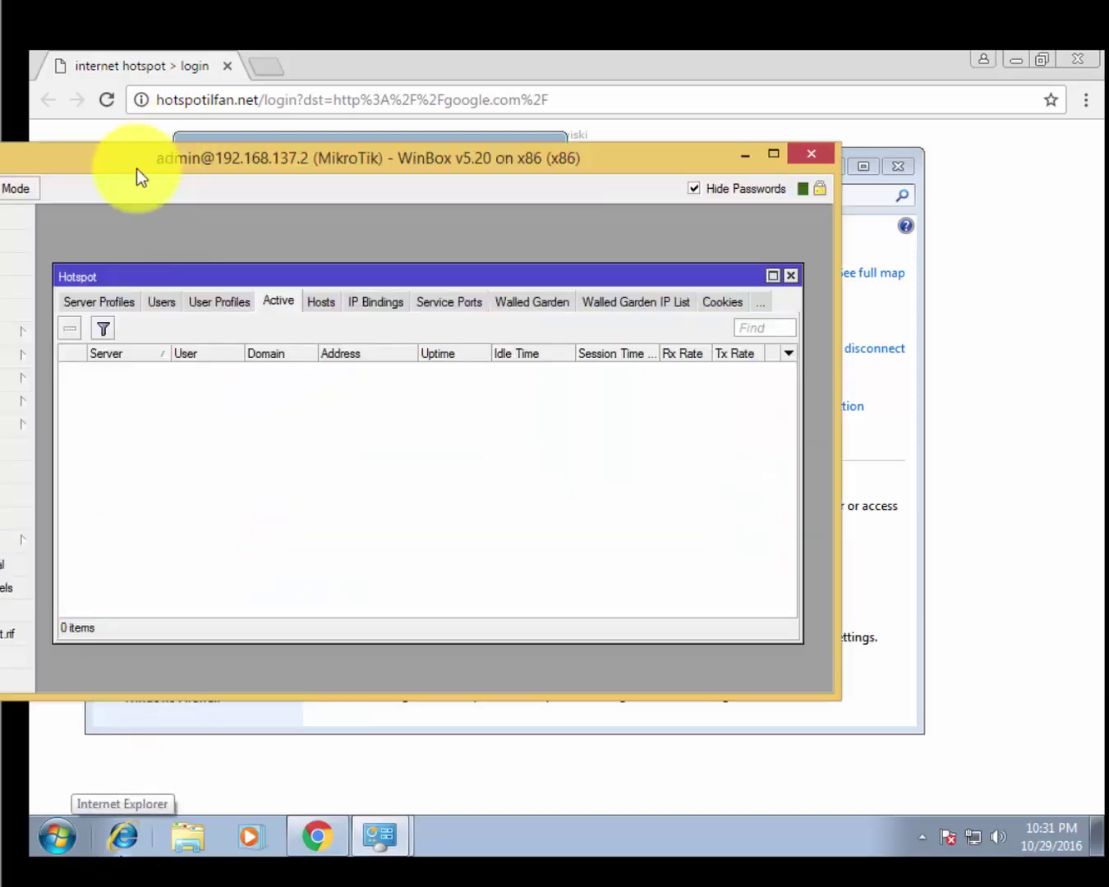
- Switch to WinBox, reopen the router's Hotspot settings and show the user profiles list
left_click(791, 275)
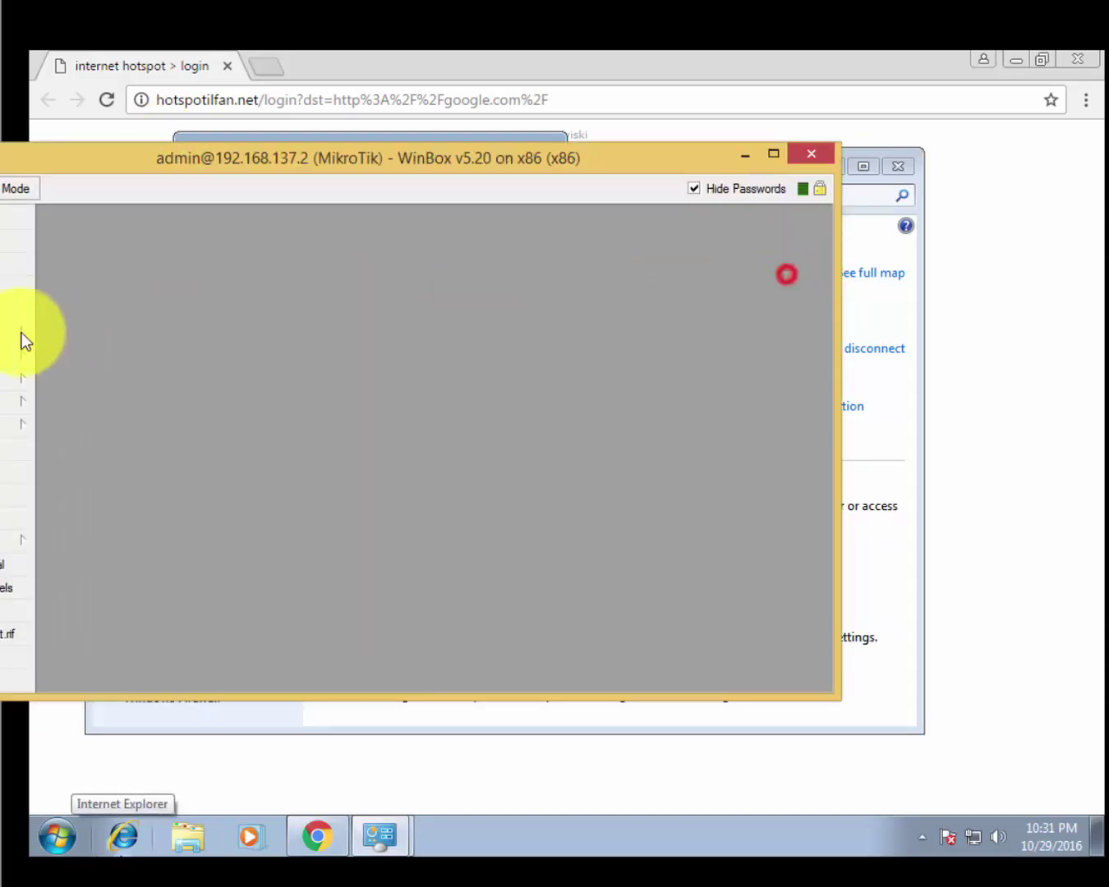
left_click(14, 335)
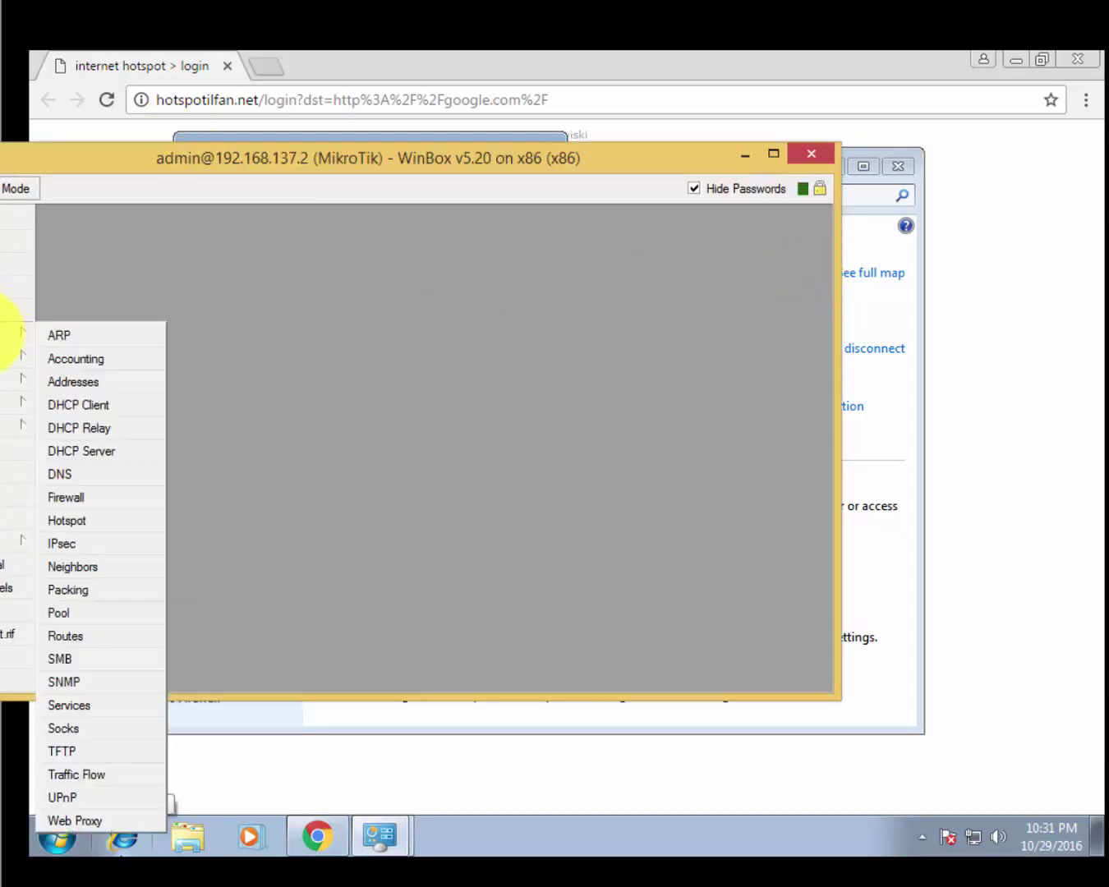
left_click(82, 522)
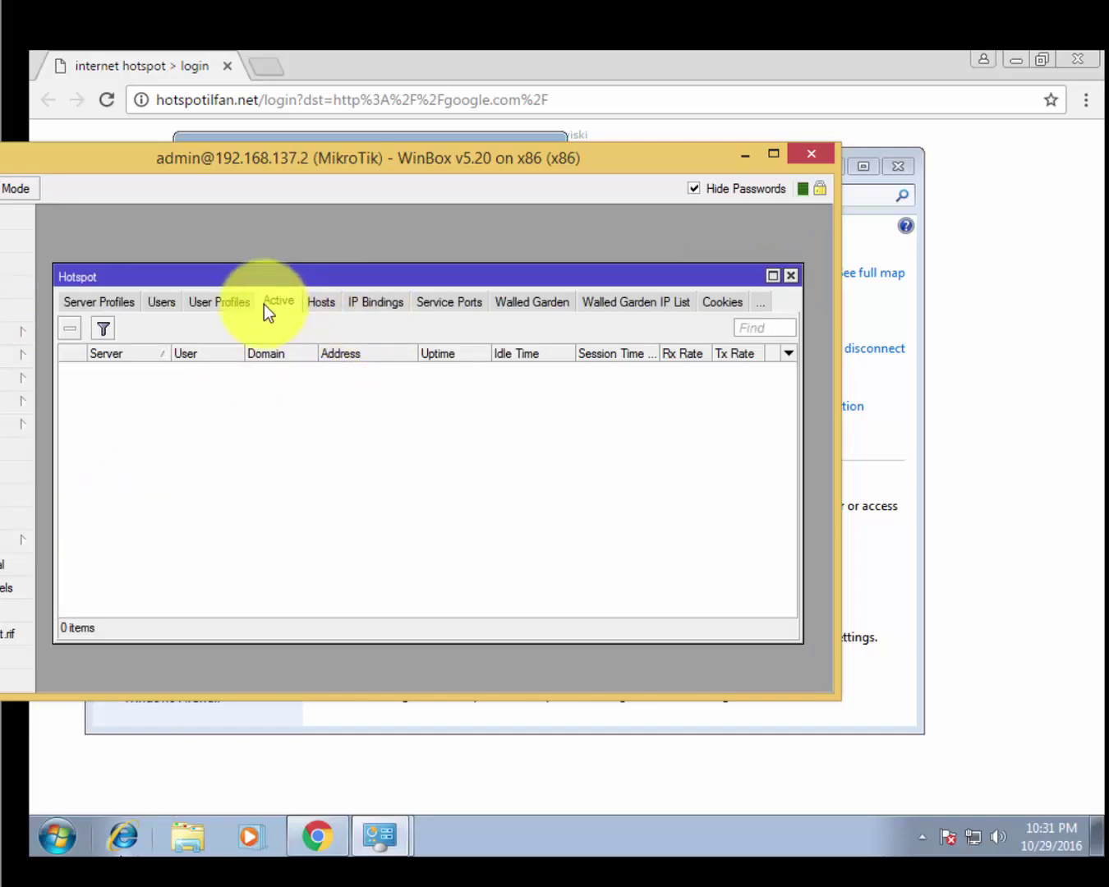
left_click(232, 302)
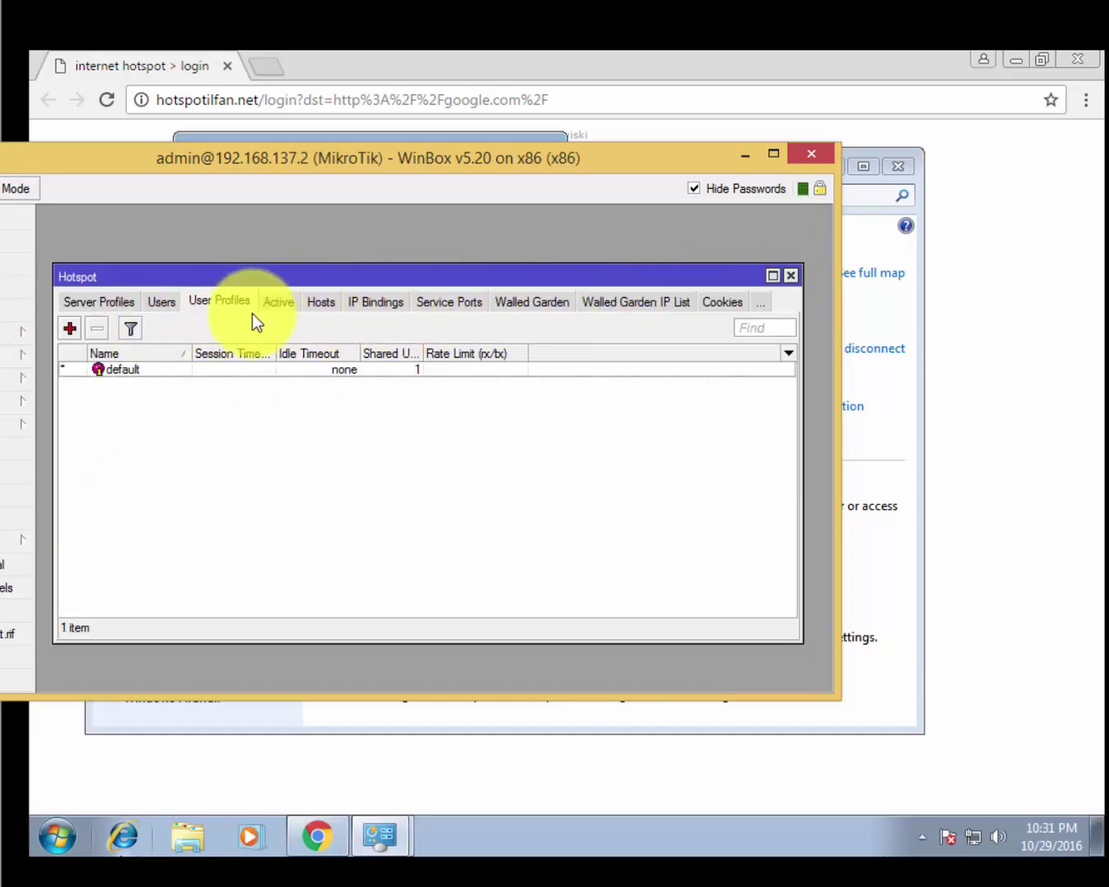
- Show the hotspot's IP bindings and start a new one with MAC address 00:0c:29:d9:98:d6, copied from the client's Physical Address
left_click(384, 304)
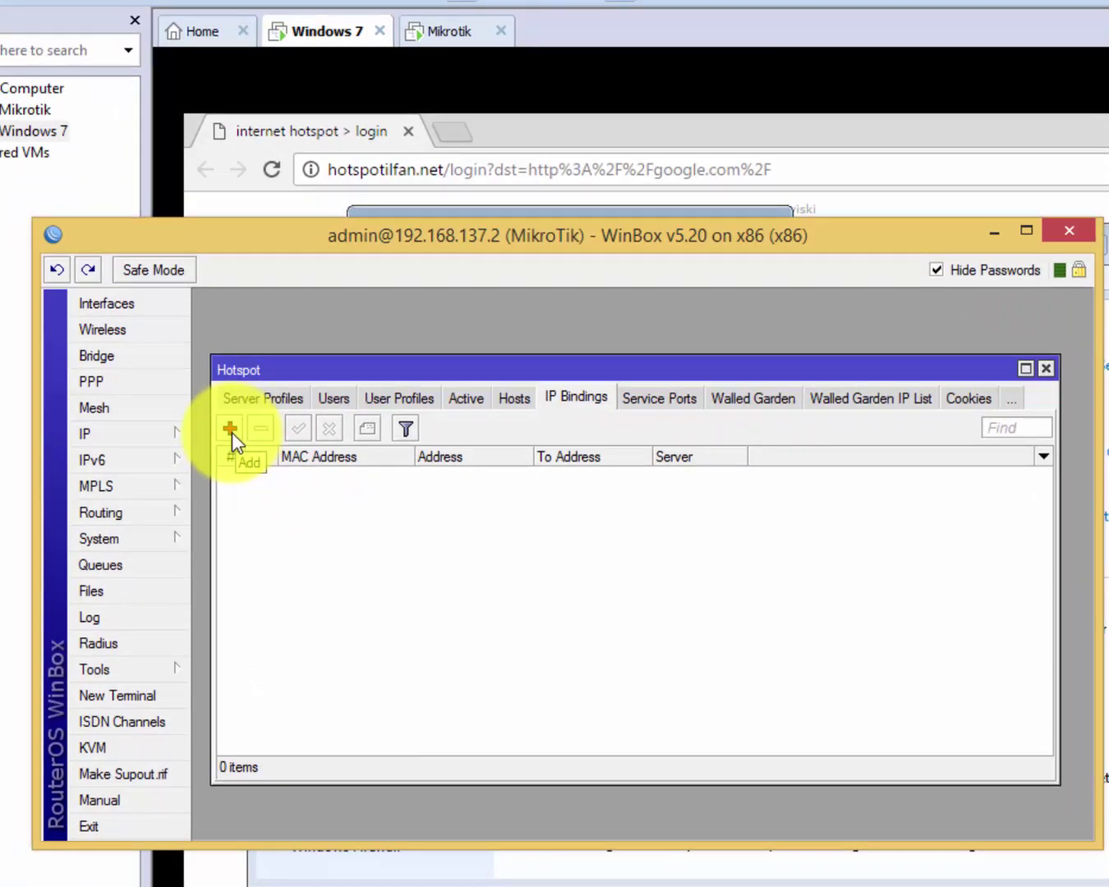
left_click(231, 428)
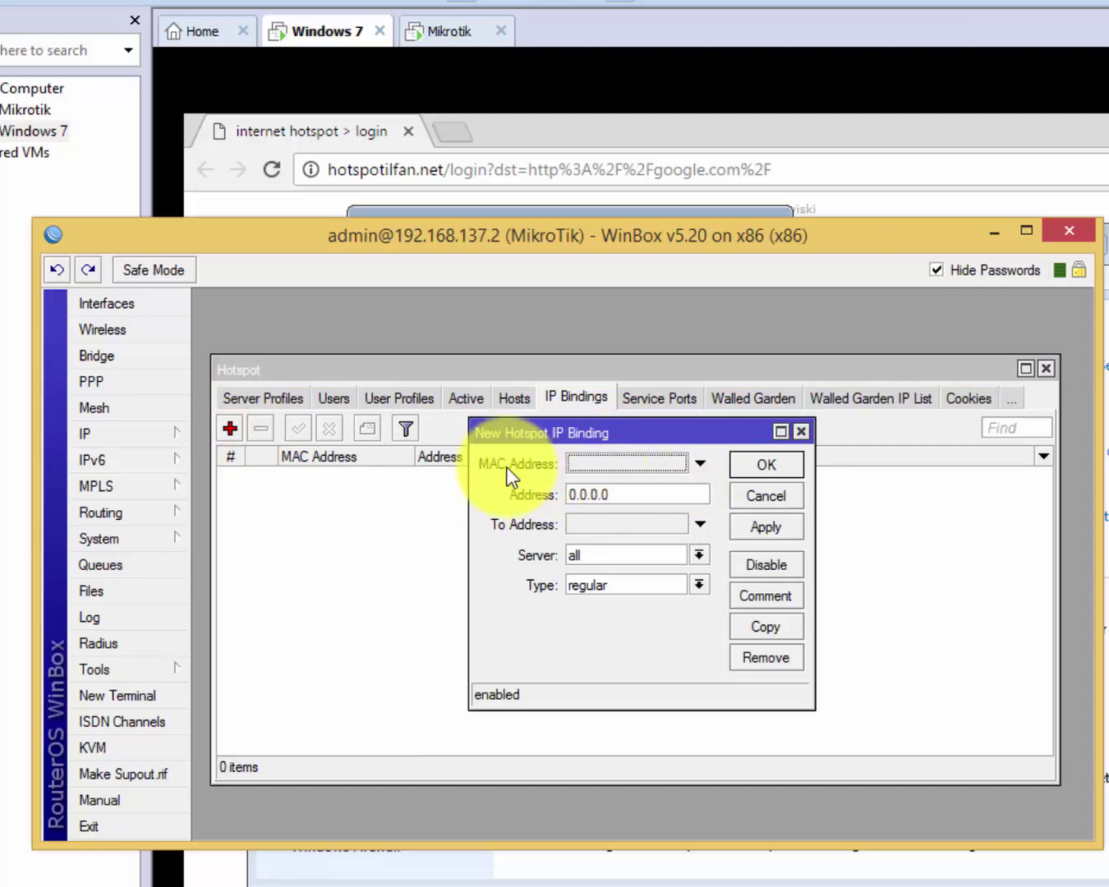
left_click(630, 466)
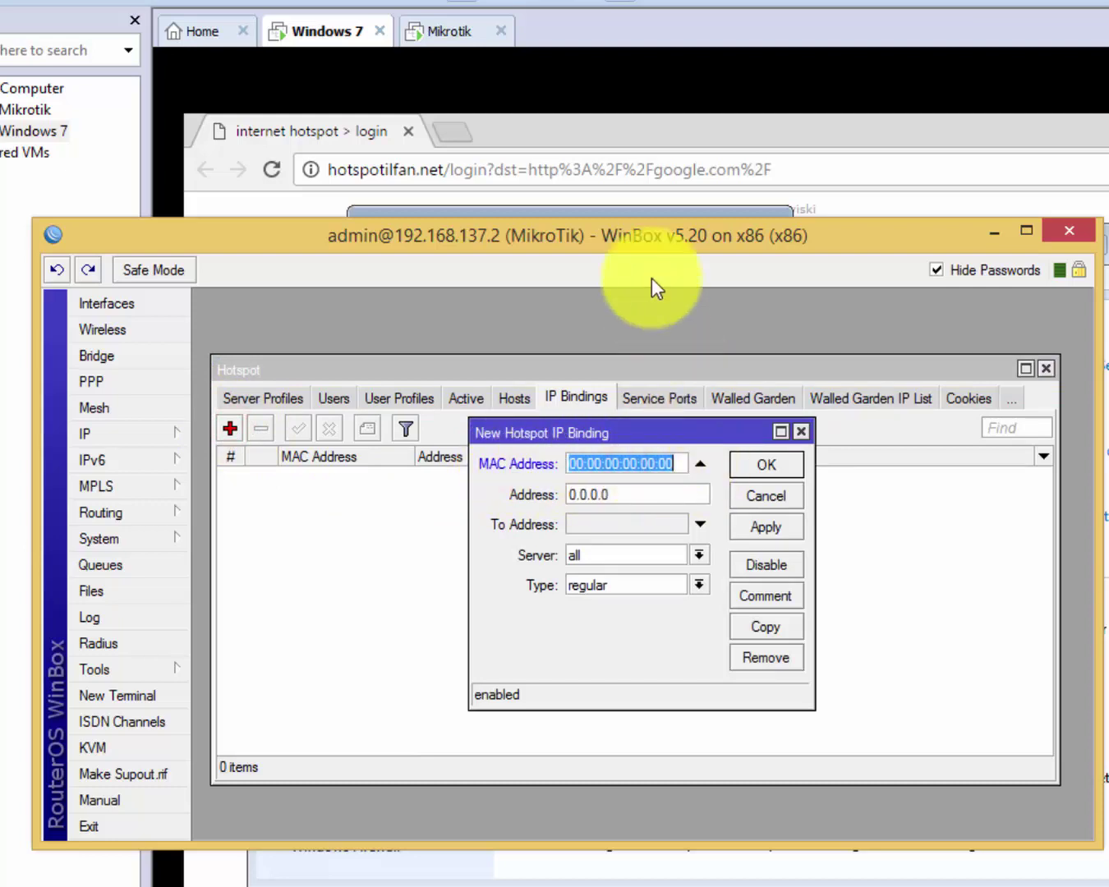
left_click_drag(654, 240, 686, 468)
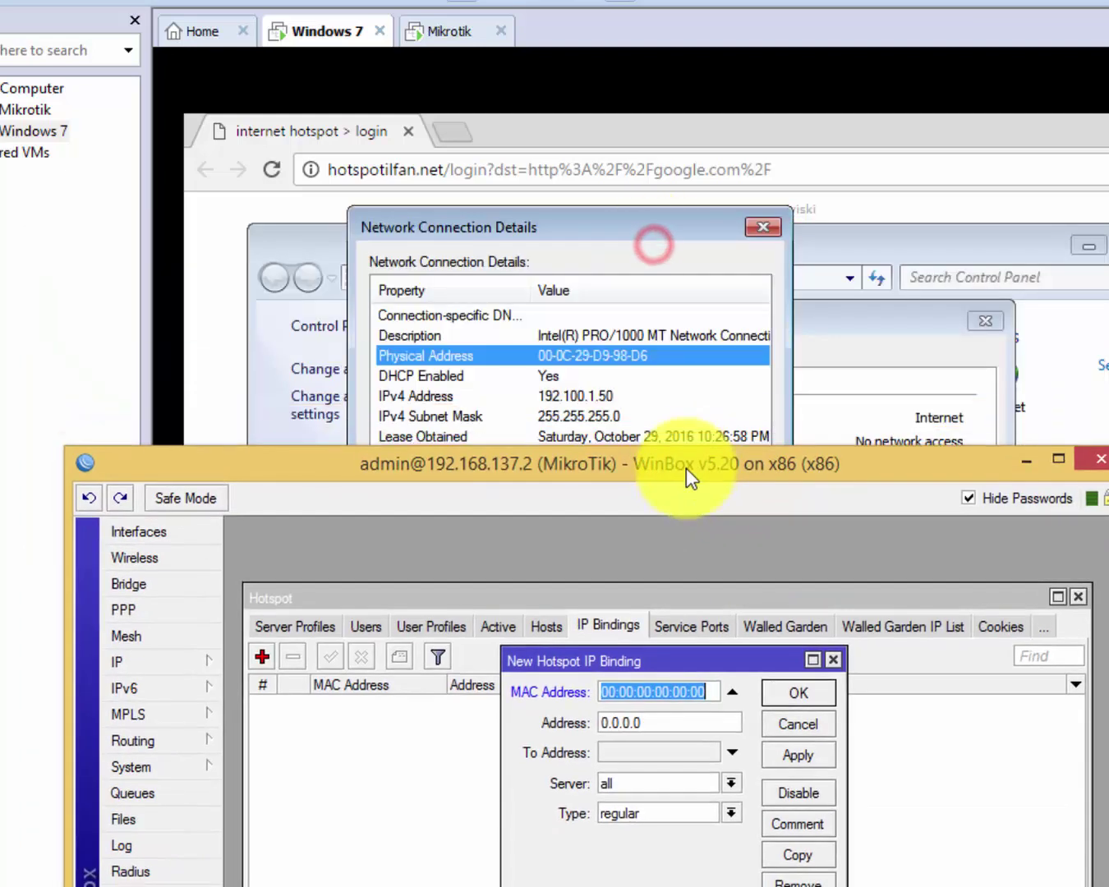
left_click(709, 692)
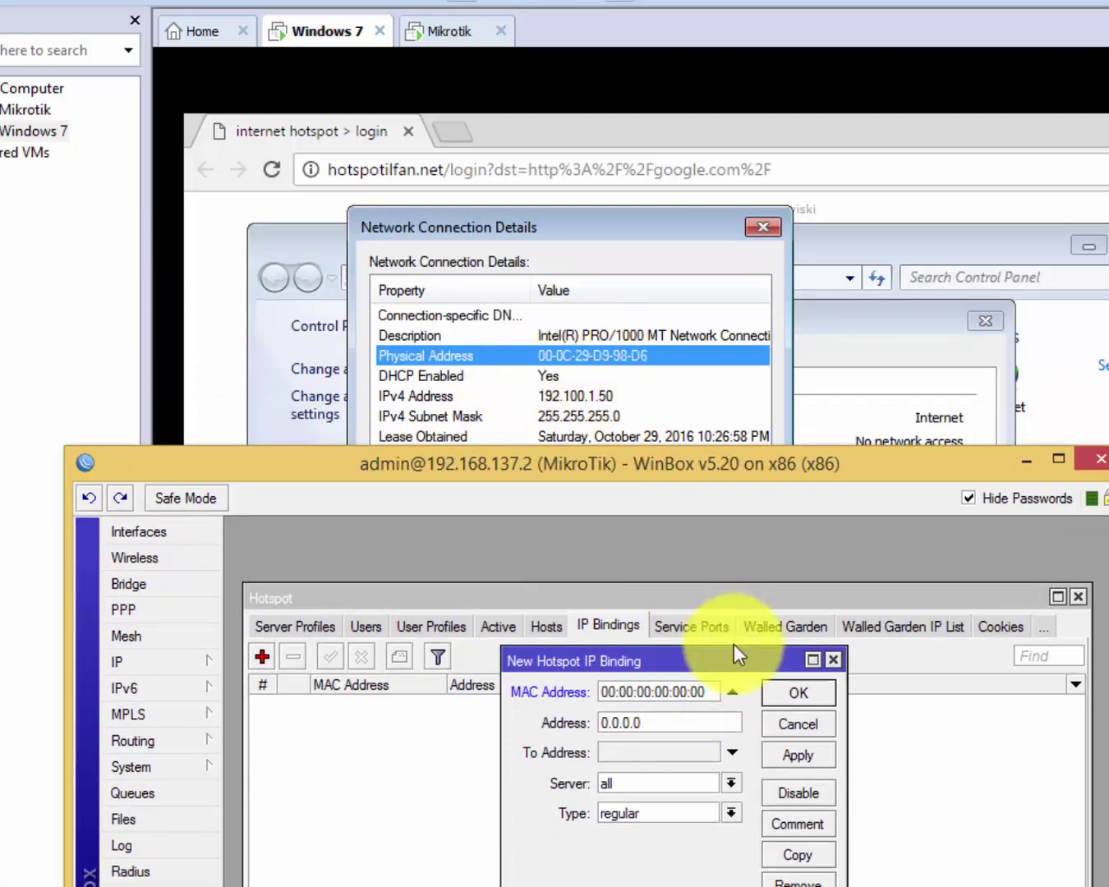
double_click(709, 691)
left_click(710, 692)
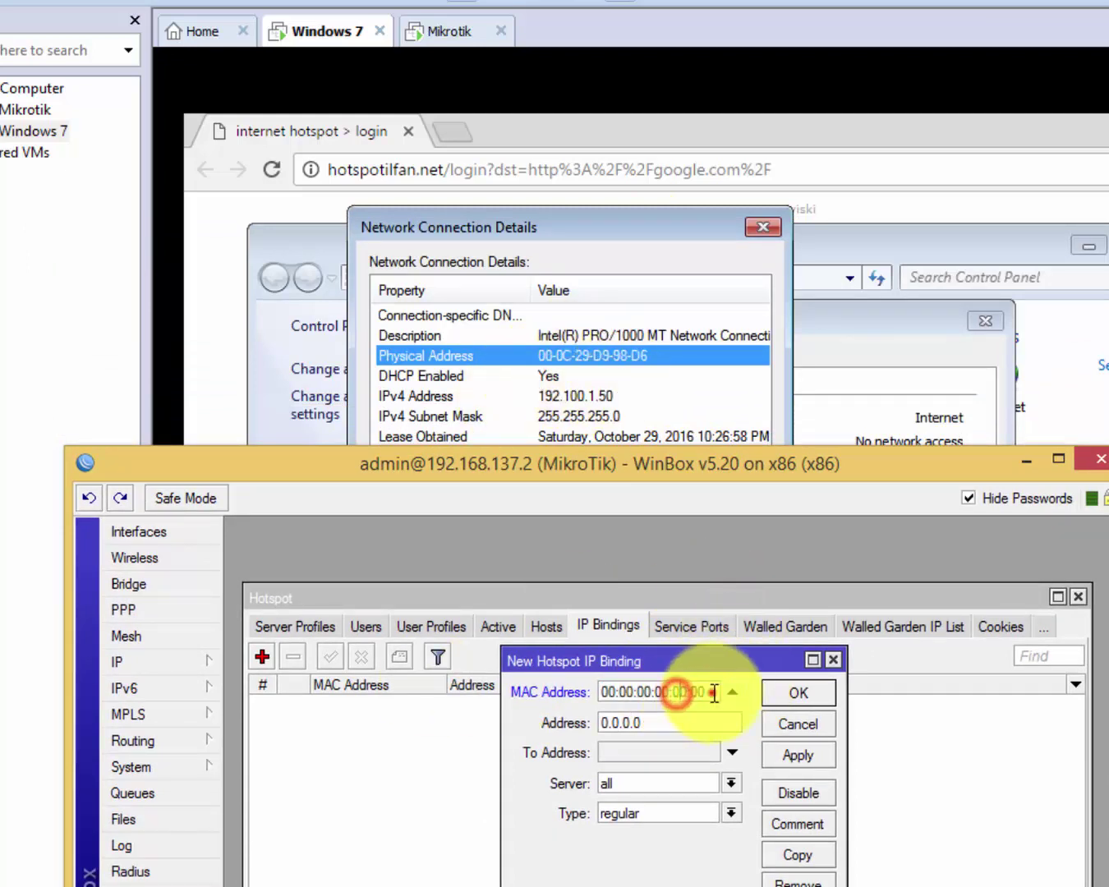
double_click(712, 692)
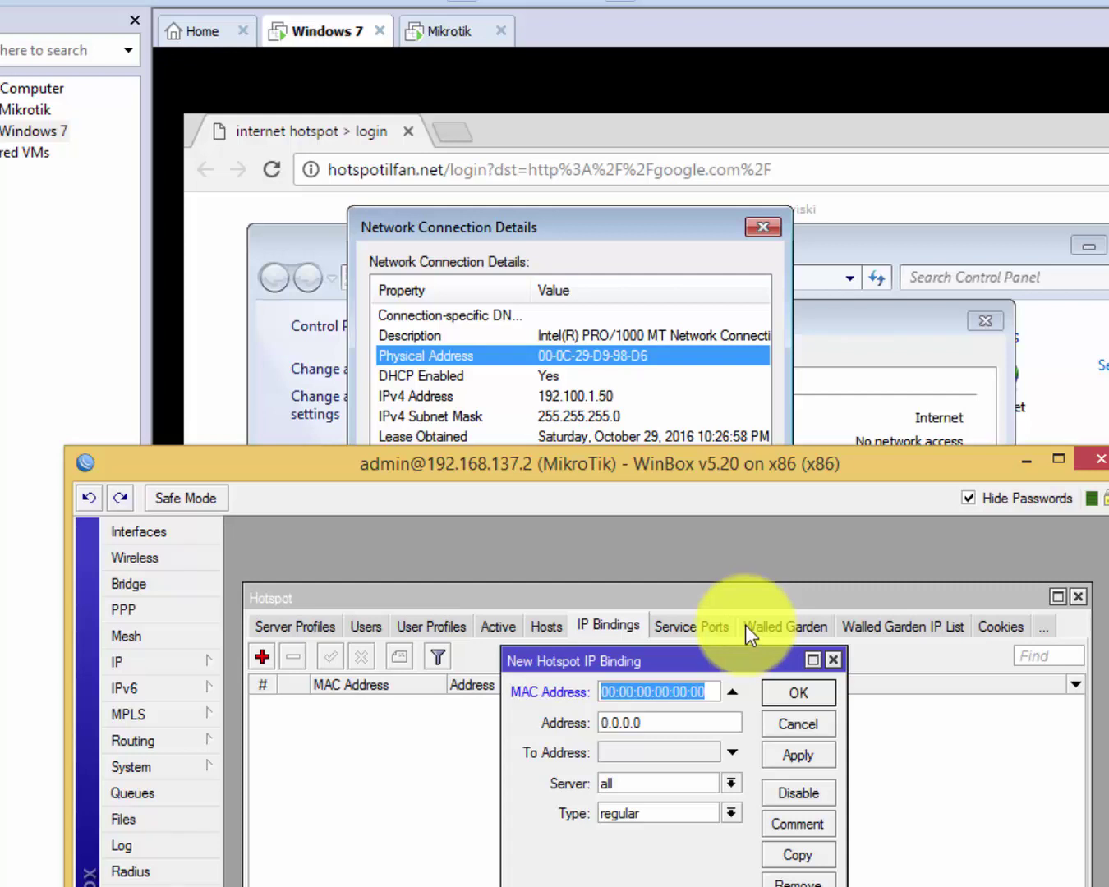
type("00")
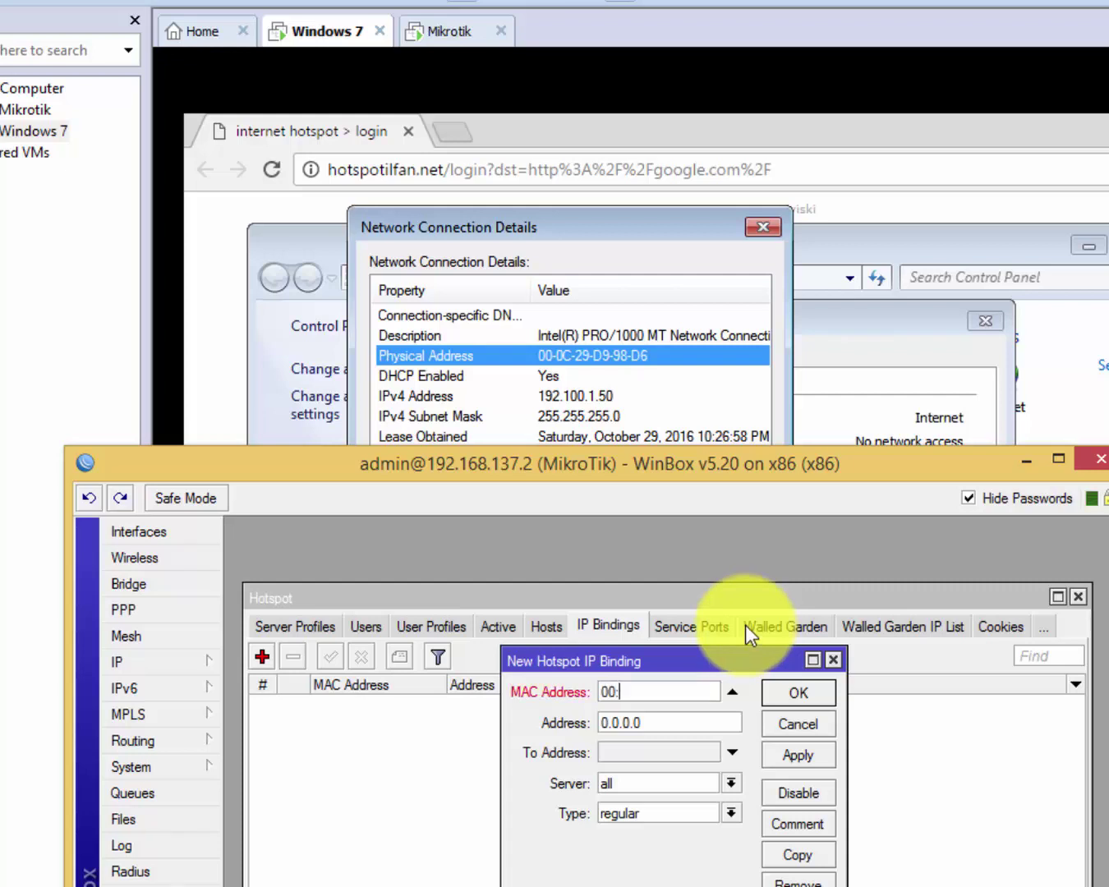
type(":0c:29:d9:98:d6")
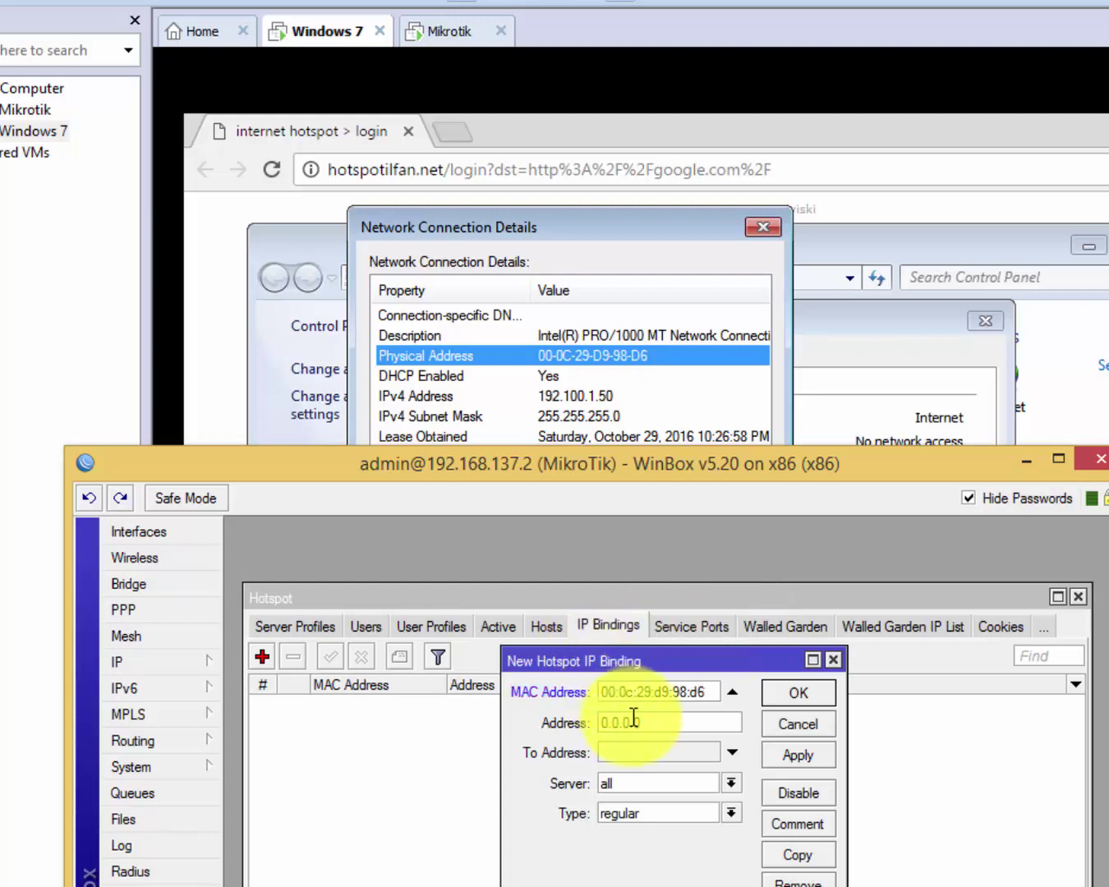
left_click(662, 721)
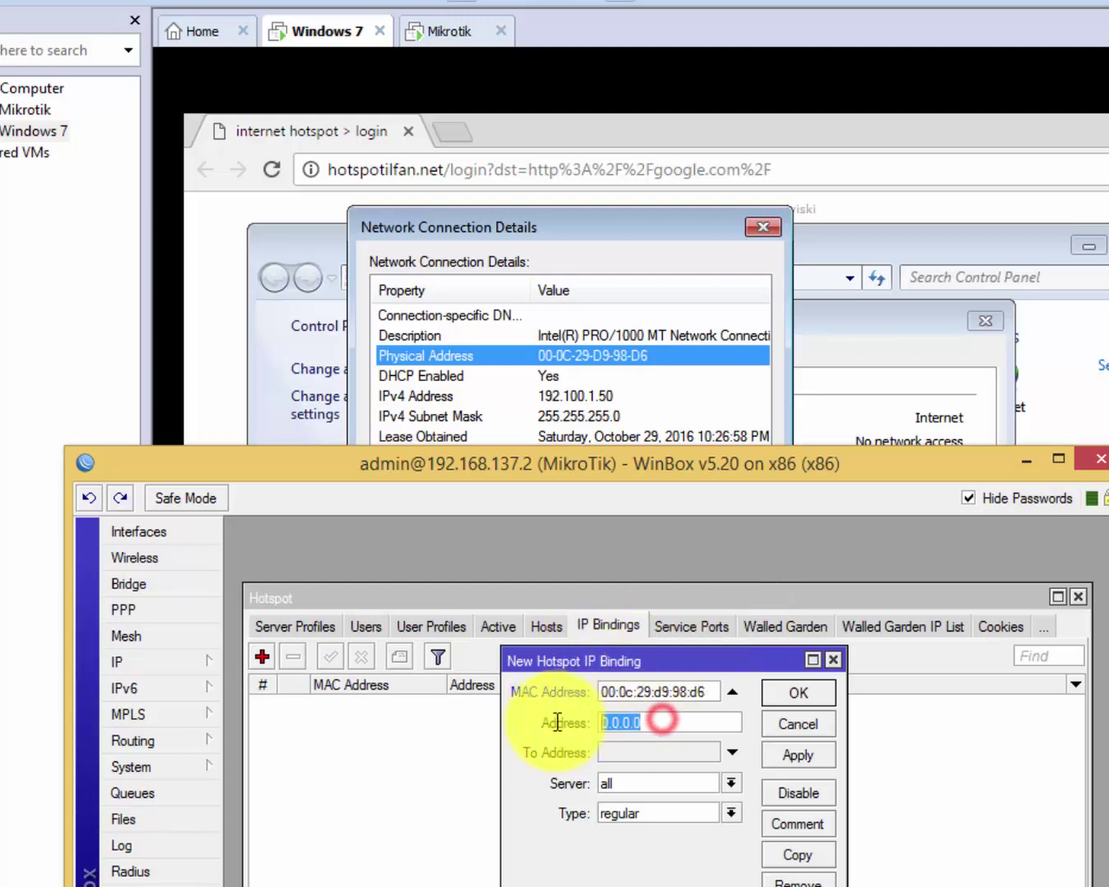
left_click(622, 723)
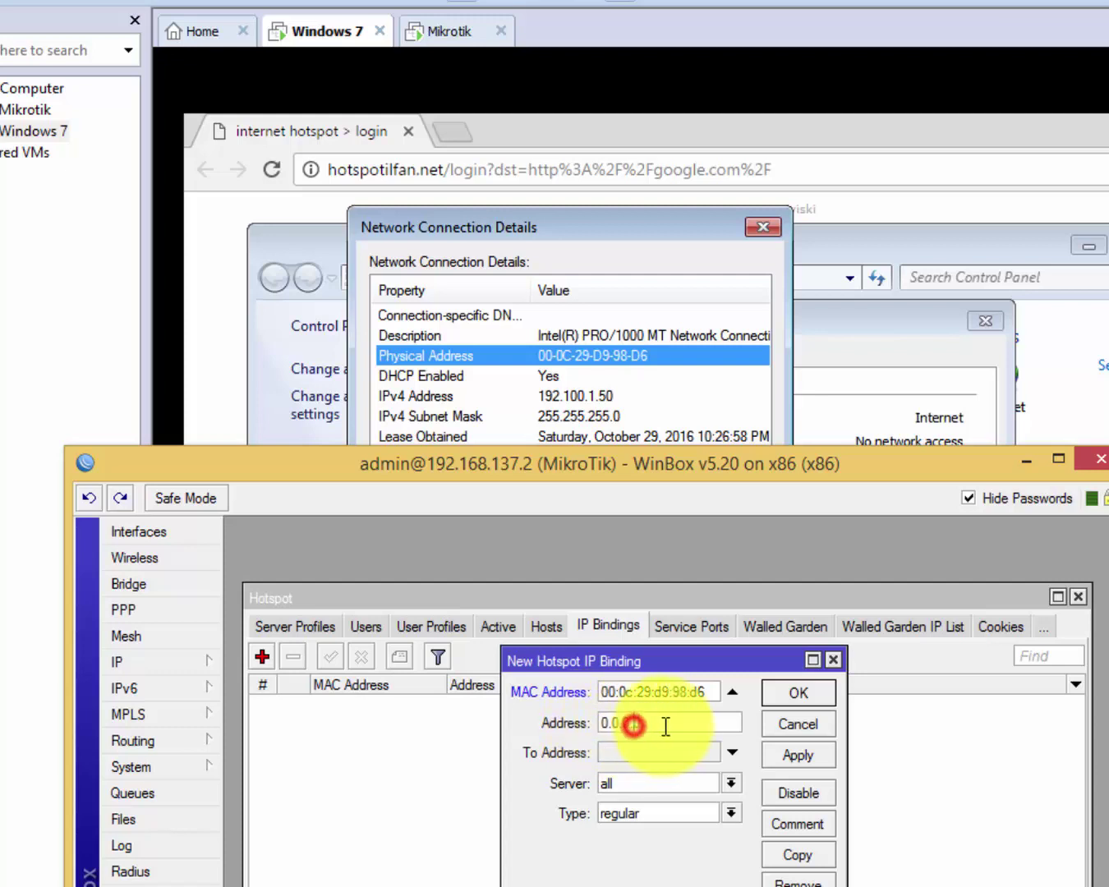
left_click_drag(606, 722, 672, 728)
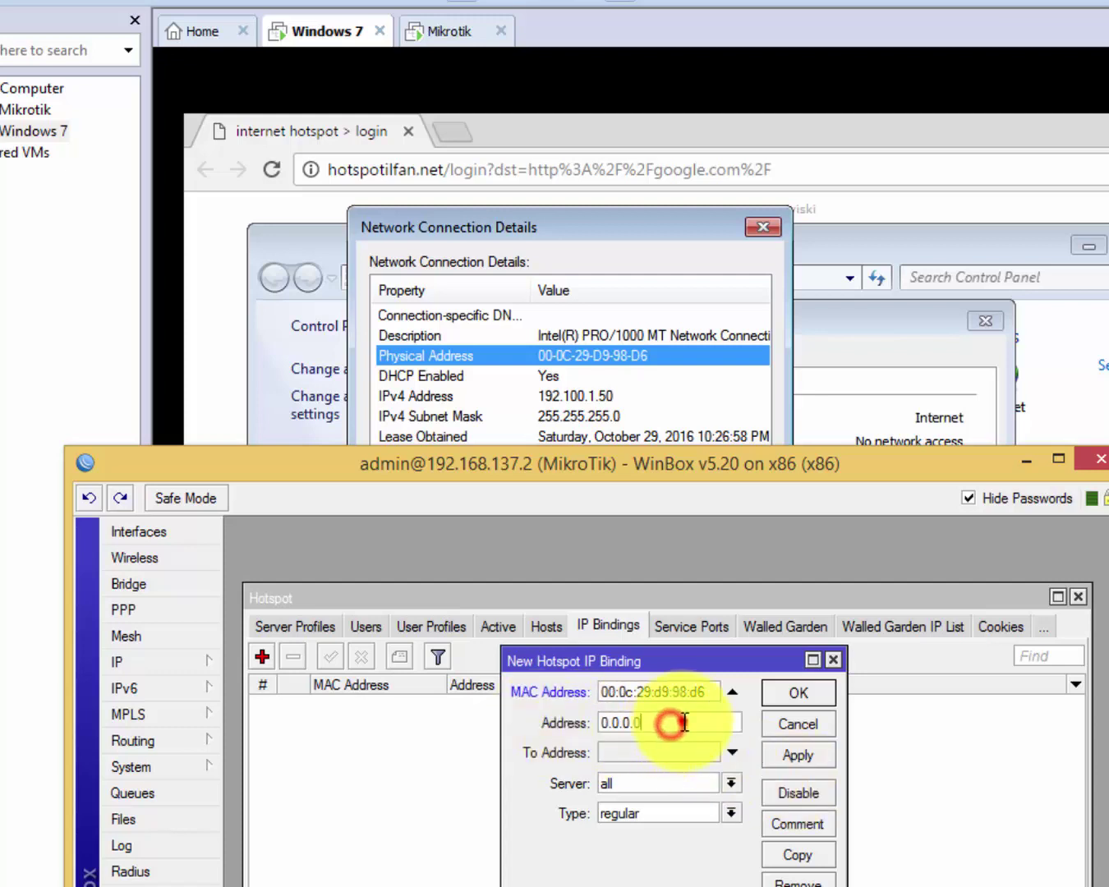
double_click(685, 723)
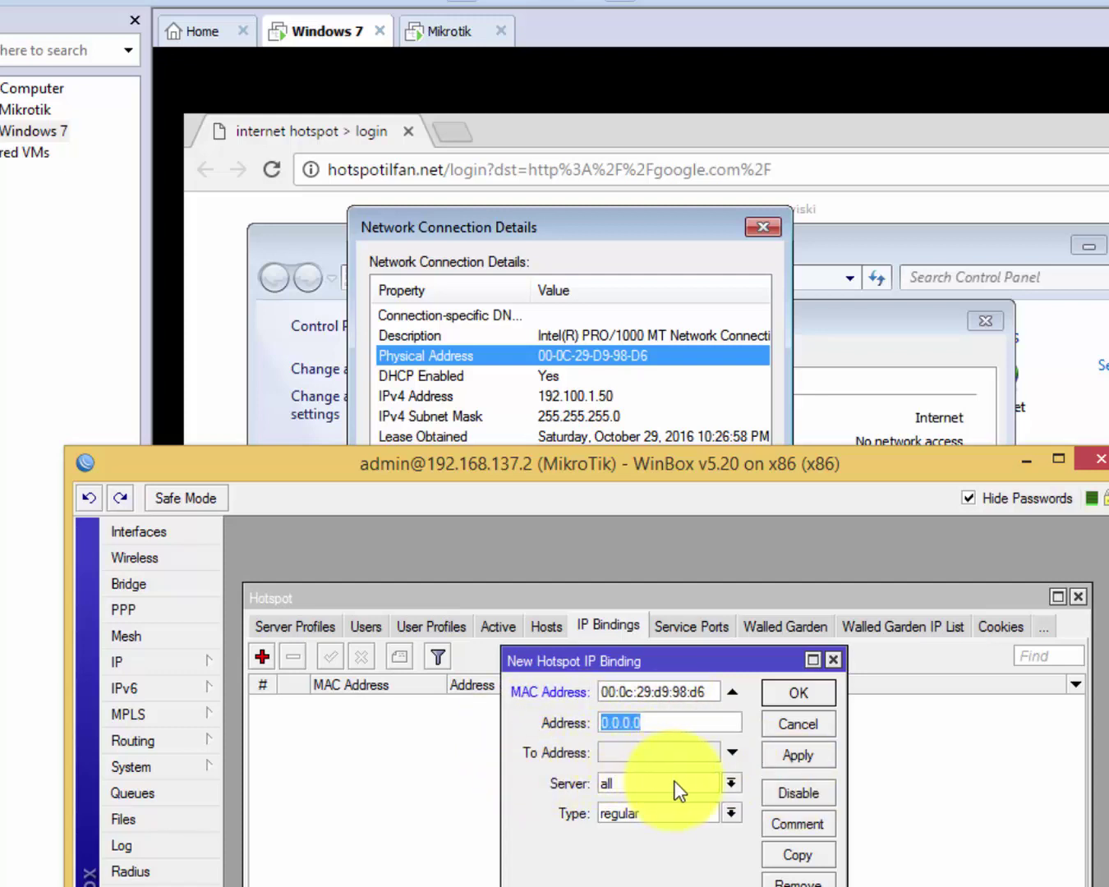
double_click(681, 721)
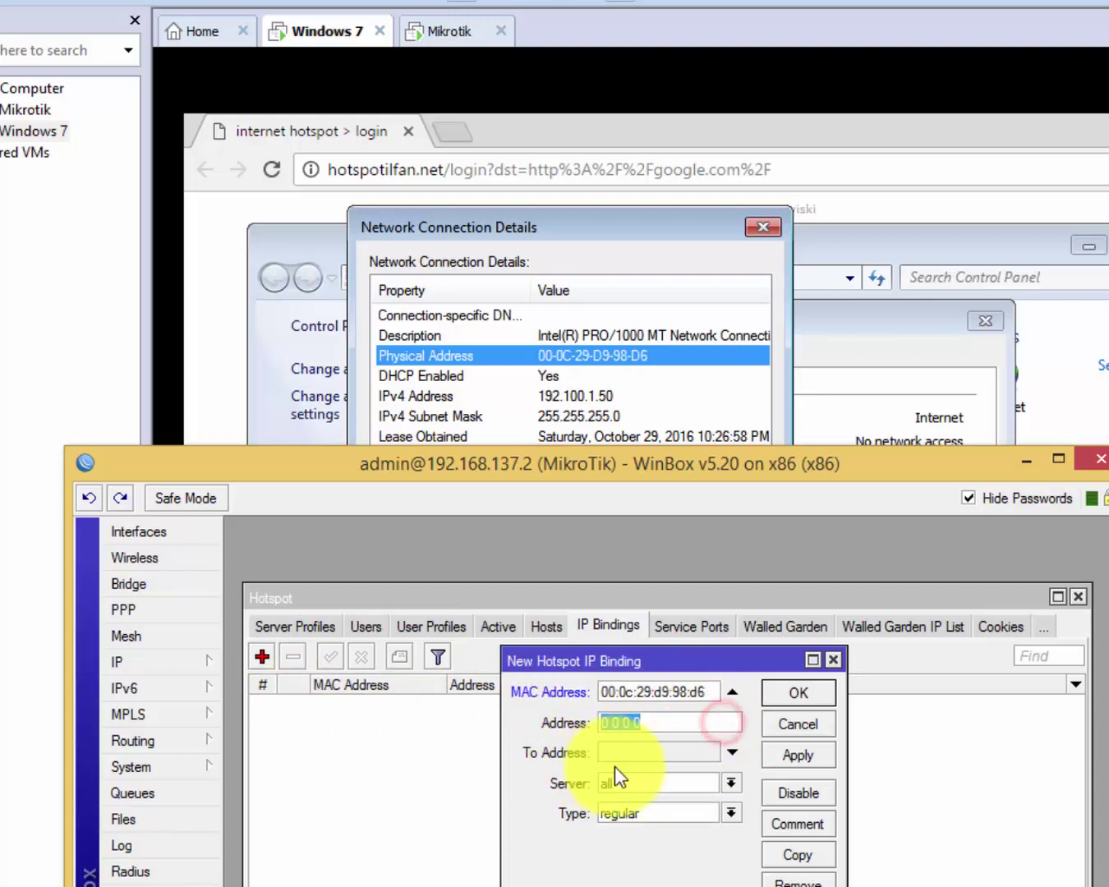
- Keep the IP binding's server as all, set its type to bypassed and save the binding
left_click(640, 784)
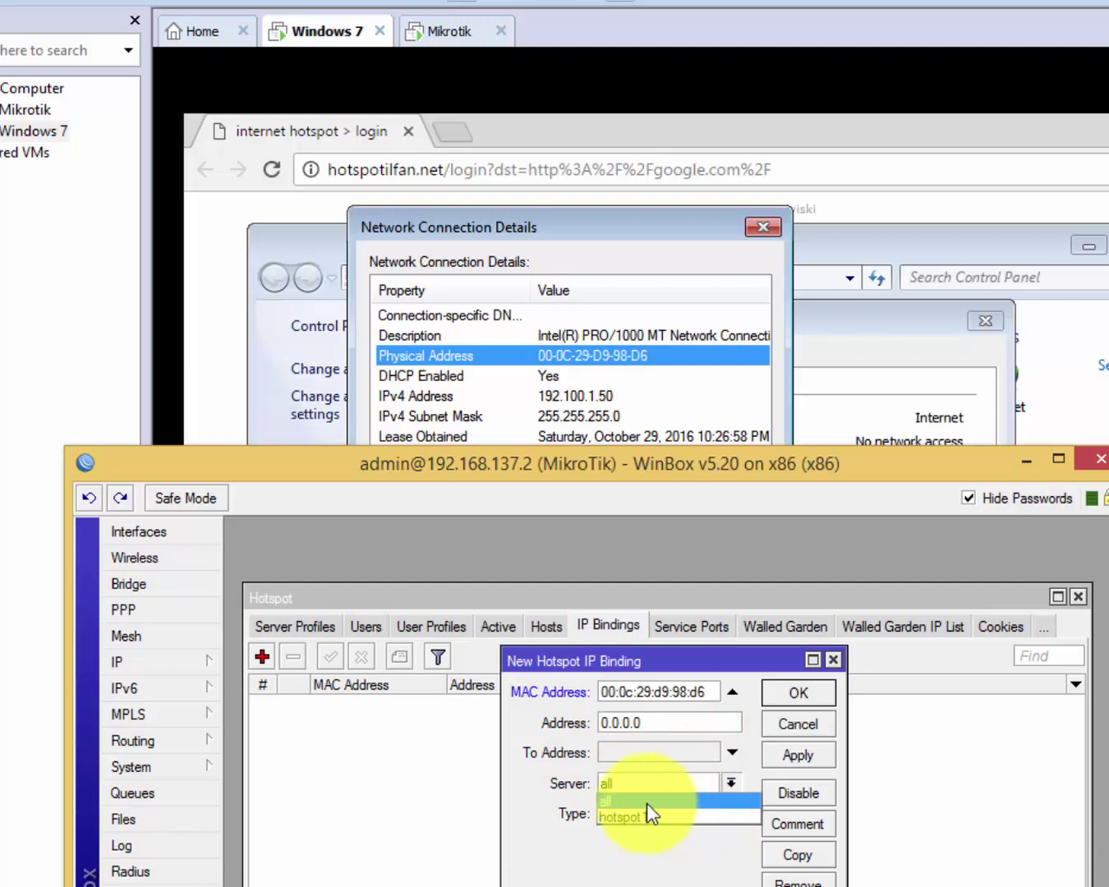
left_click(646, 804)
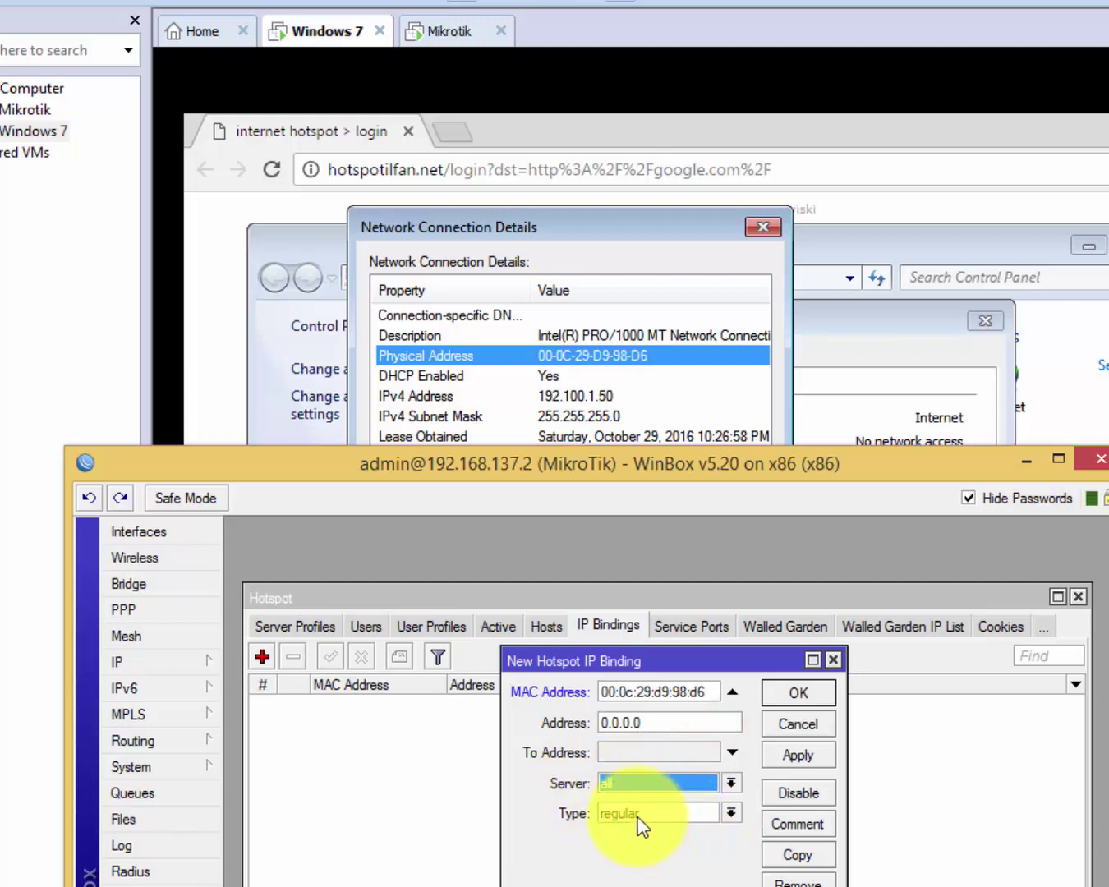
left_click(639, 817)
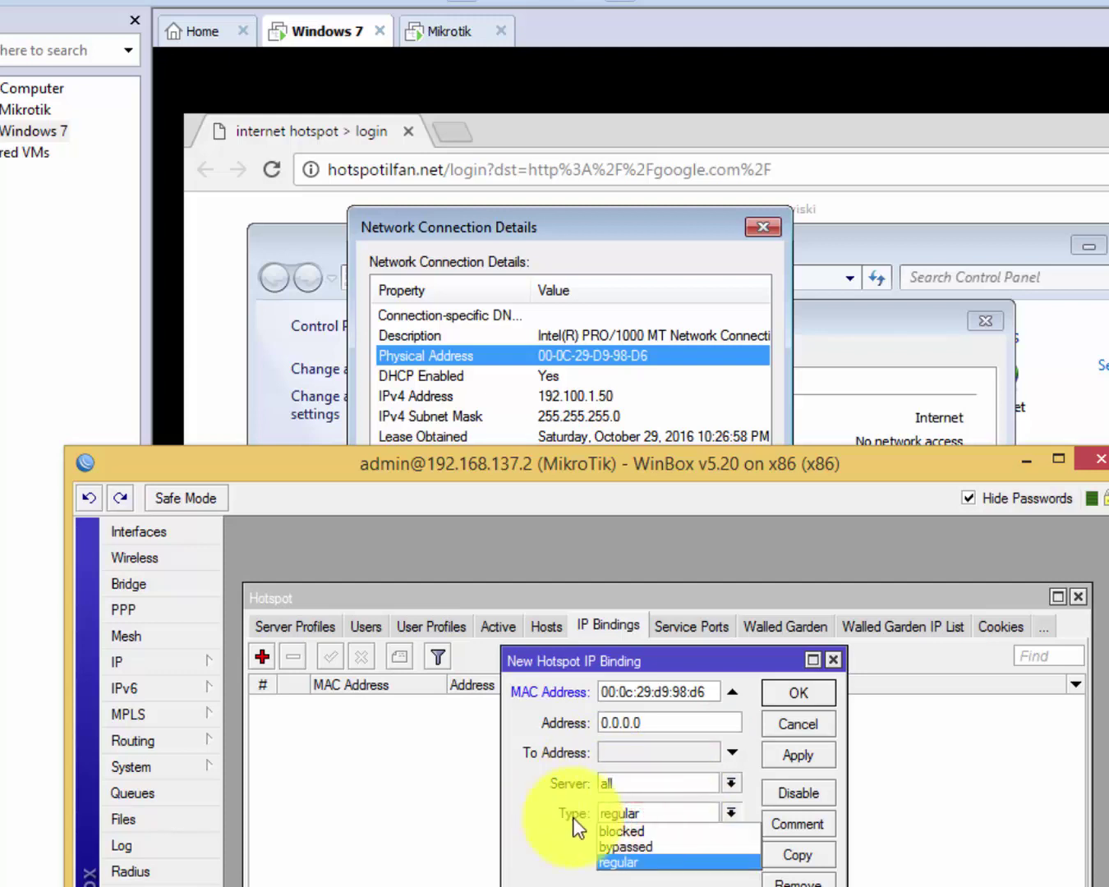
left_click(640, 845)
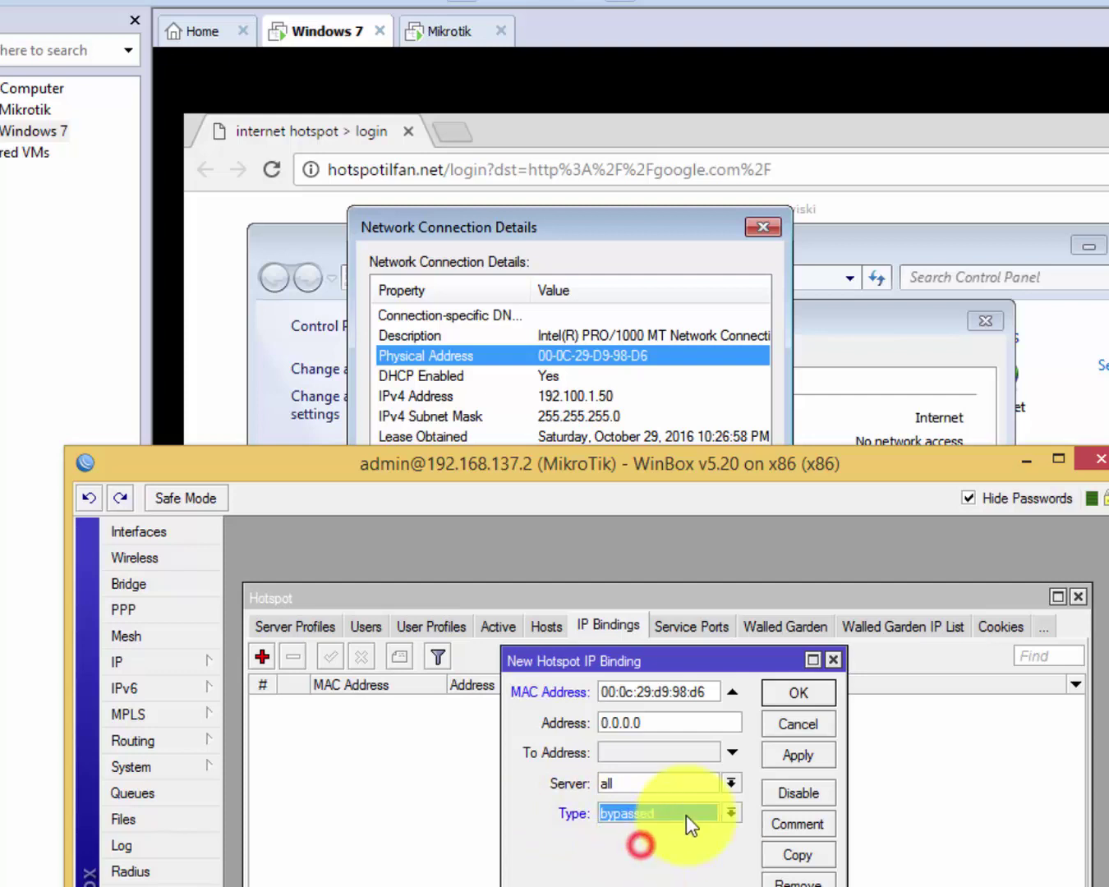
double_click(719, 694)
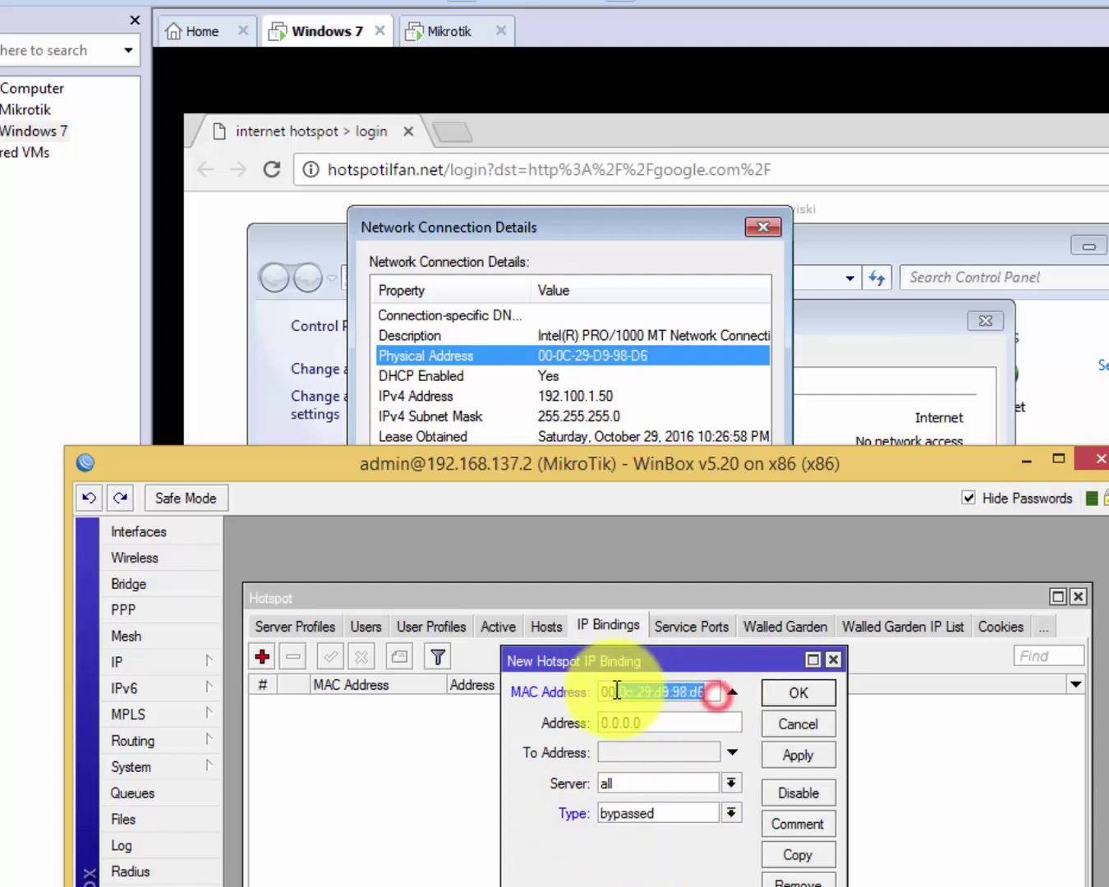
left_click(642, 817)
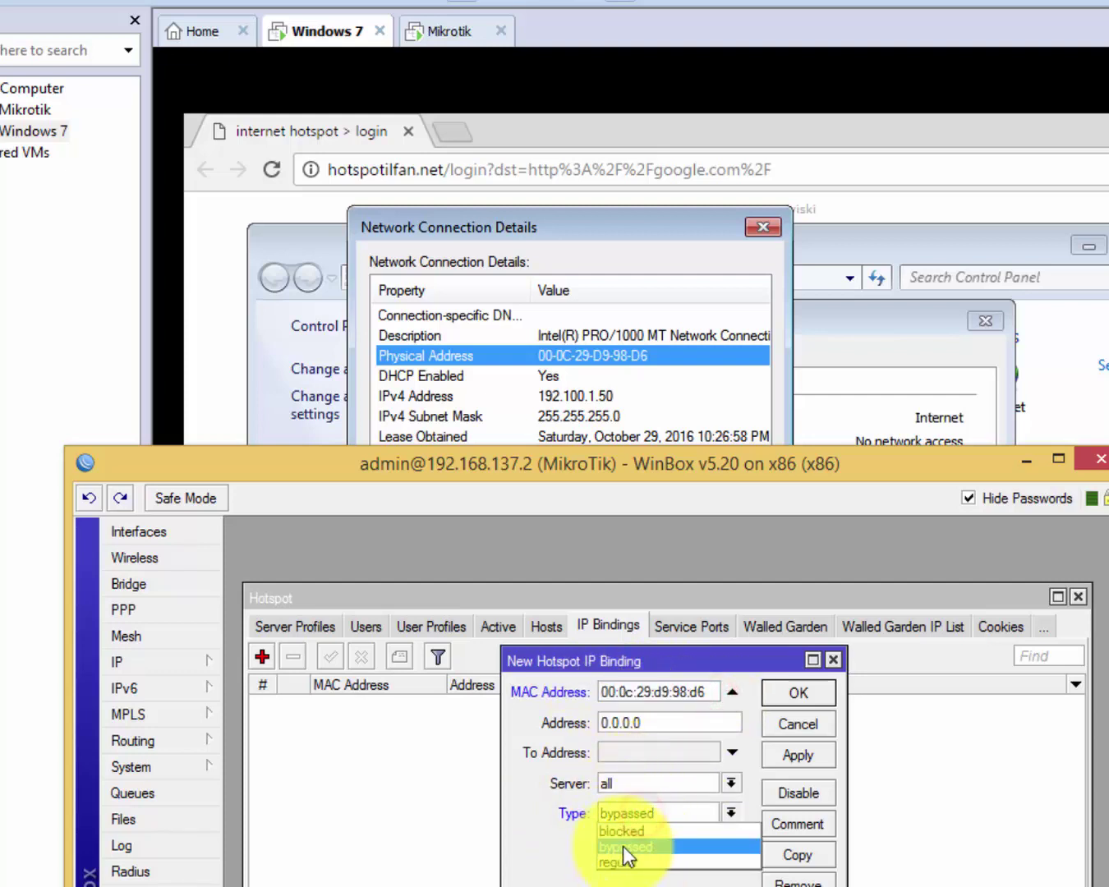
left_click(622, 846)
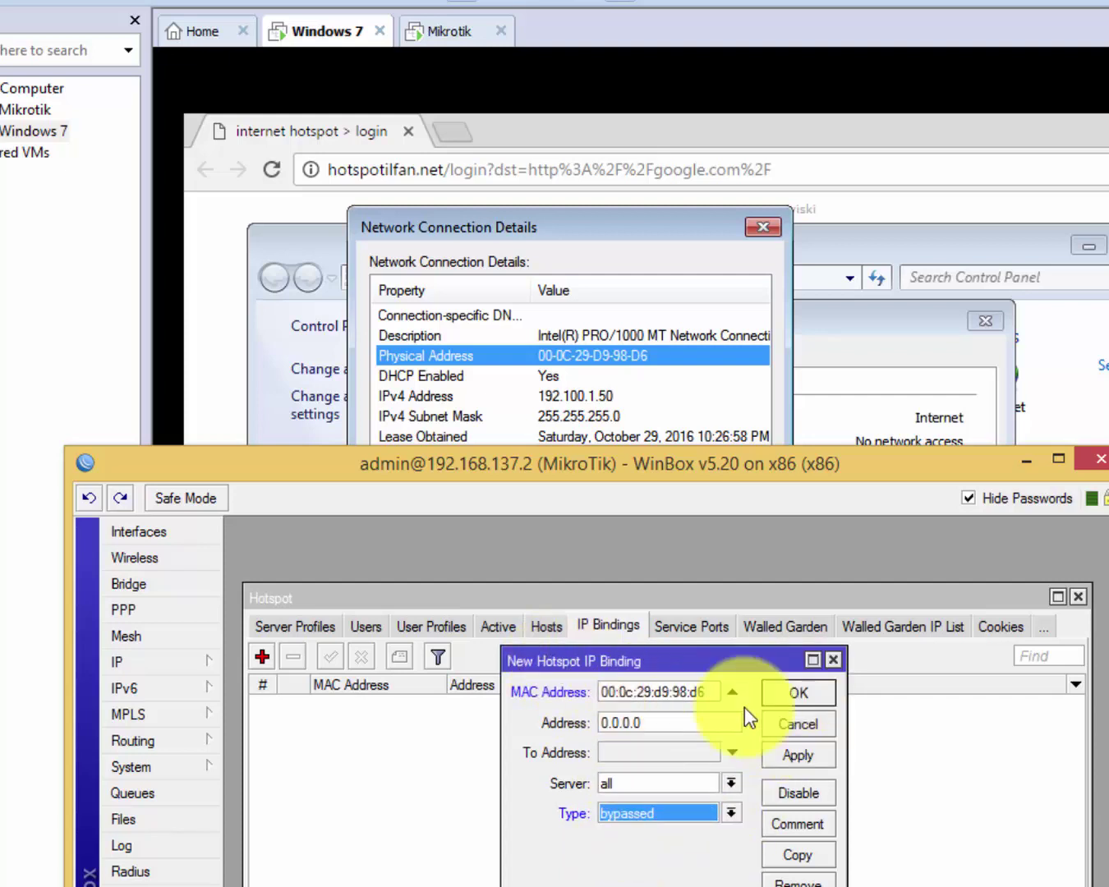
left_click(800, 692)
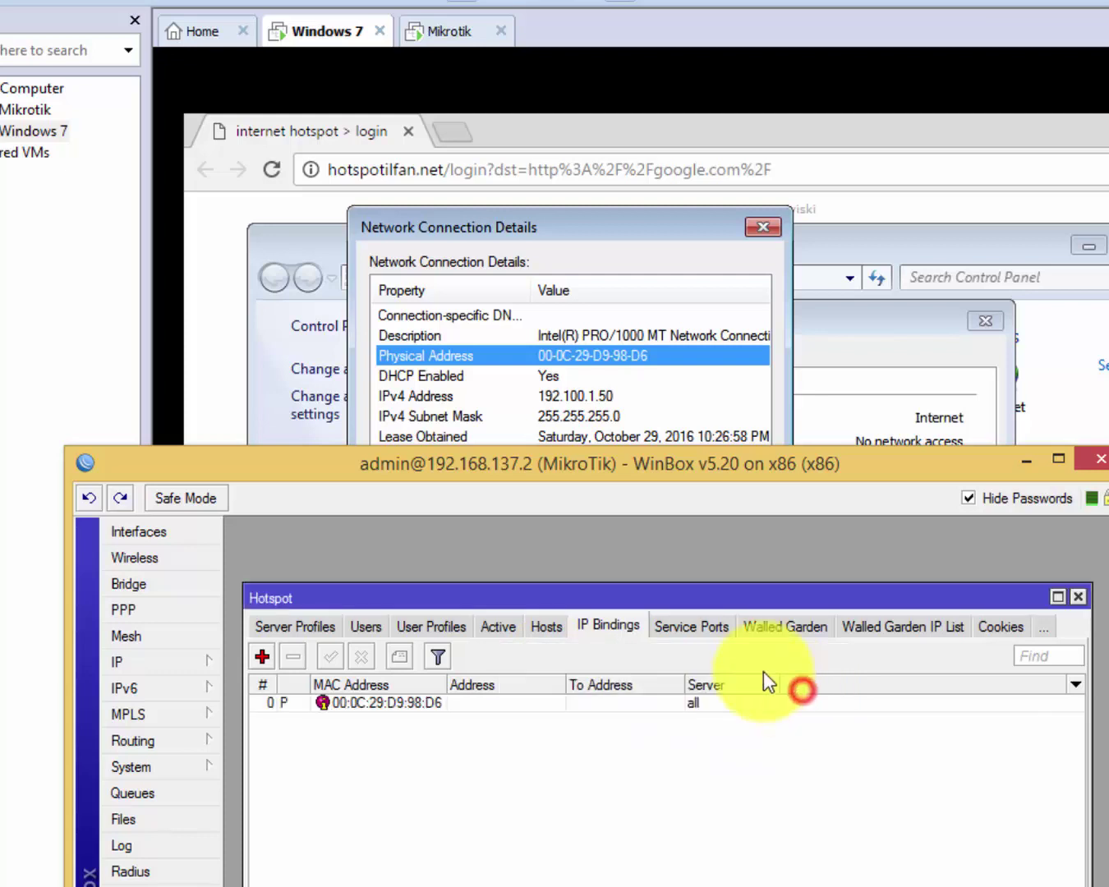
- Select the saved binding to compare it with the client's physical address, and show the hotspot's hosts list
left_click(426, 703)
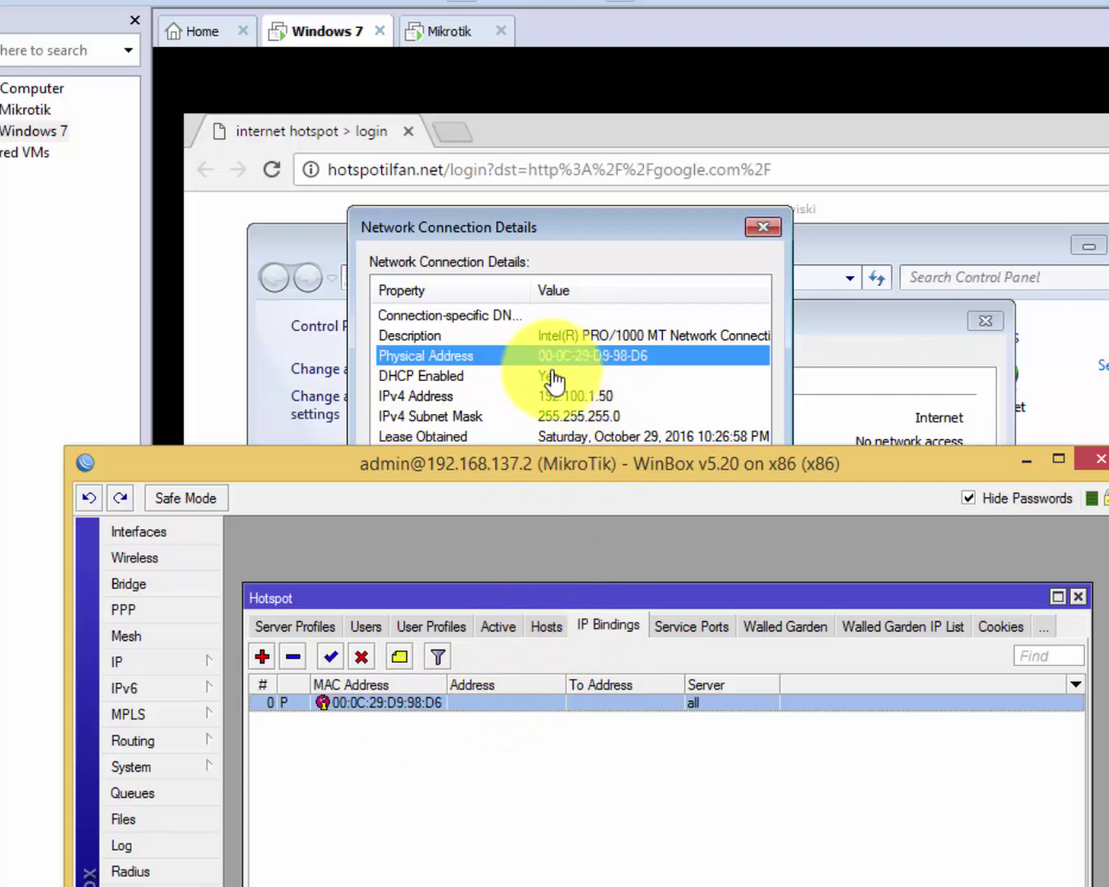
left_click(557, 631)
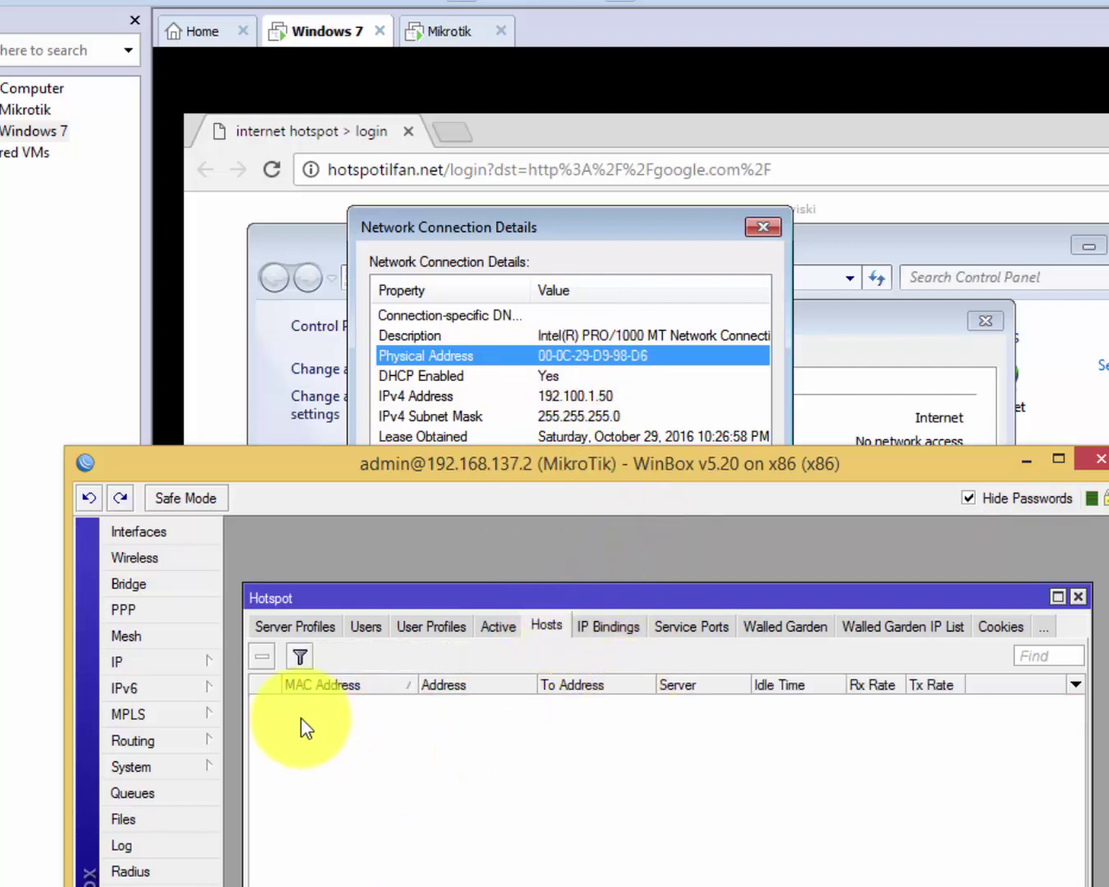
left_click(543, 718)
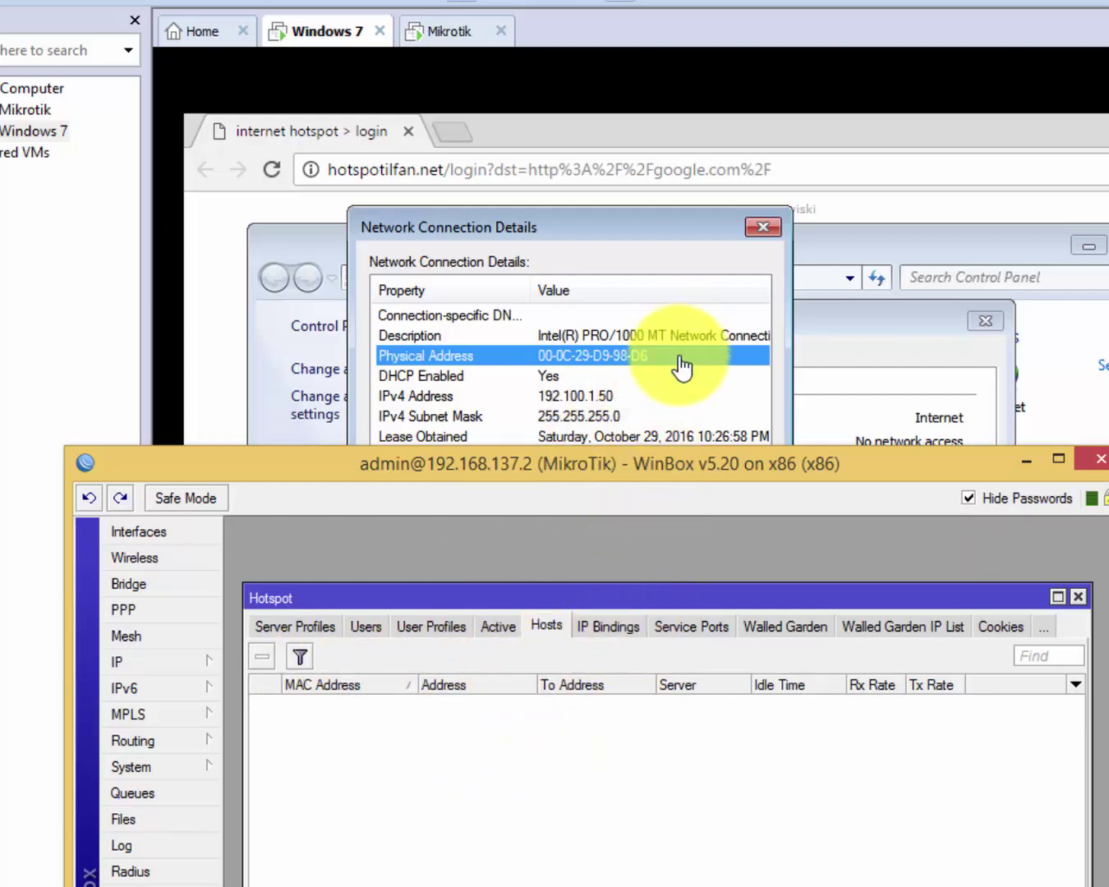
- Close the connection details and status windows in Windows 7, minimise Network and Sharing Center and reload the hotspot login page
left_click(634, 360)
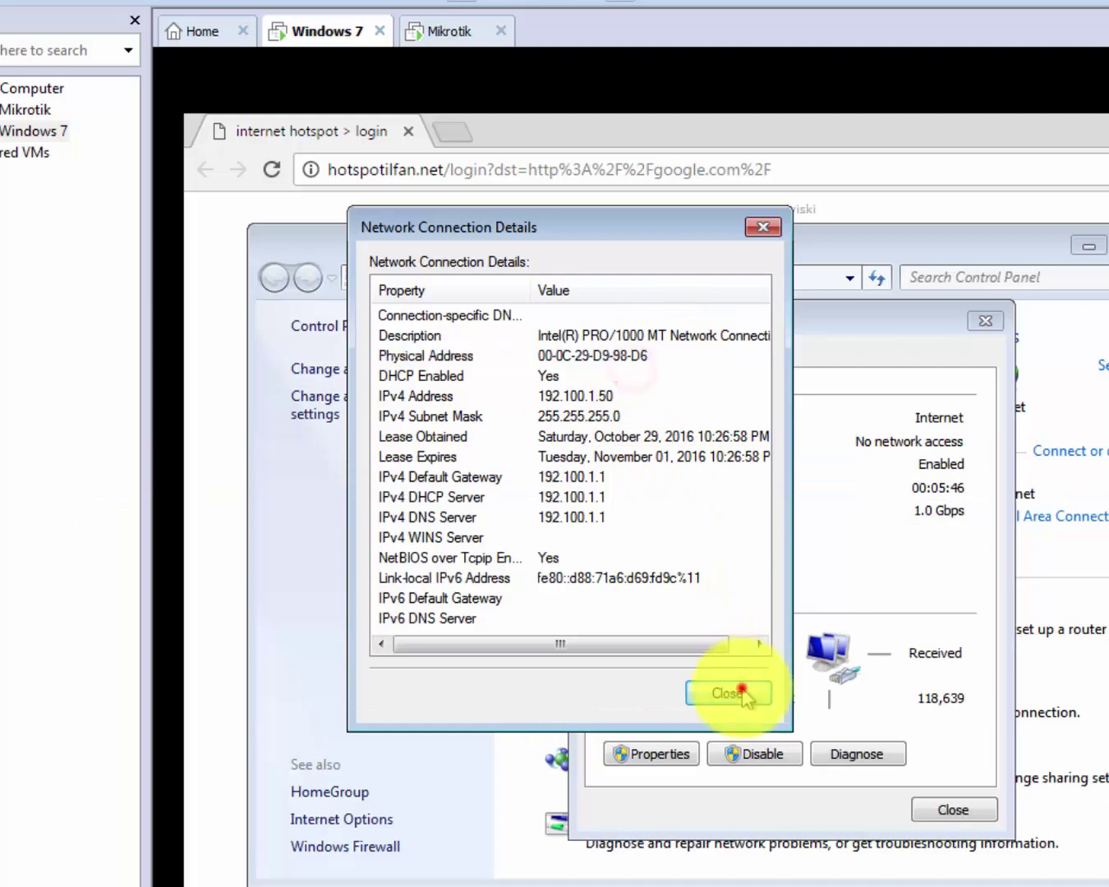
left_click(736, 689)
left_click(950, 819)
left_click(1101, 245)
right_click(1070, 328)
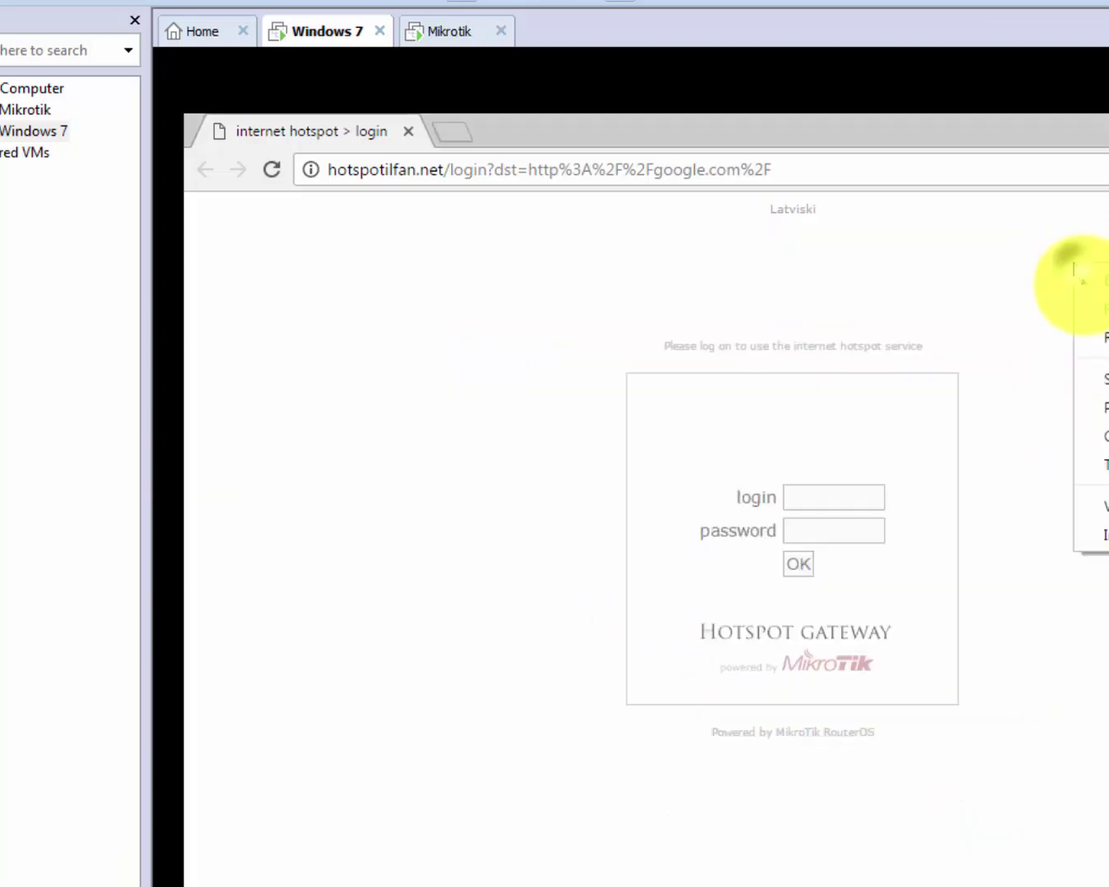
left_click(1092, 337)
- Return to WinBox, open the details of host 192.100.1.50 in the hosts list and highlight its MAC address
key("super+d")
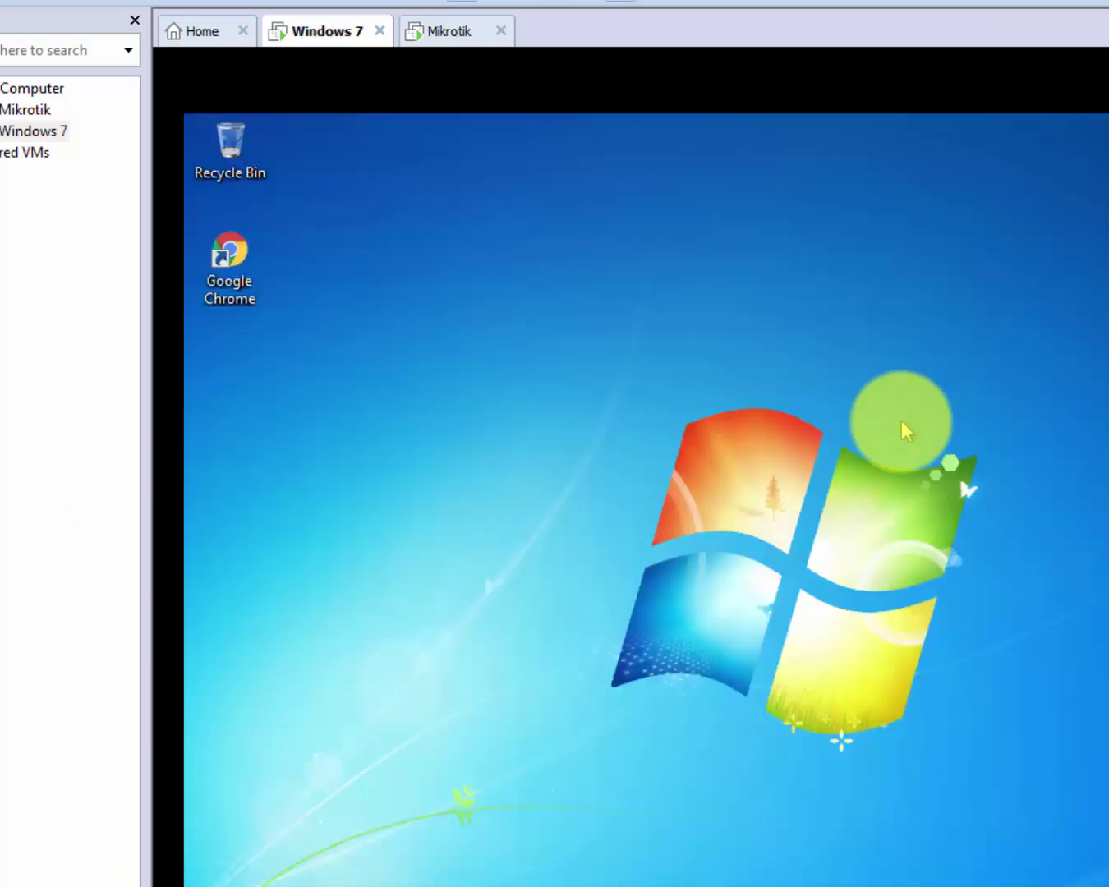
key("alt+Tab")
key("alt+Tab")
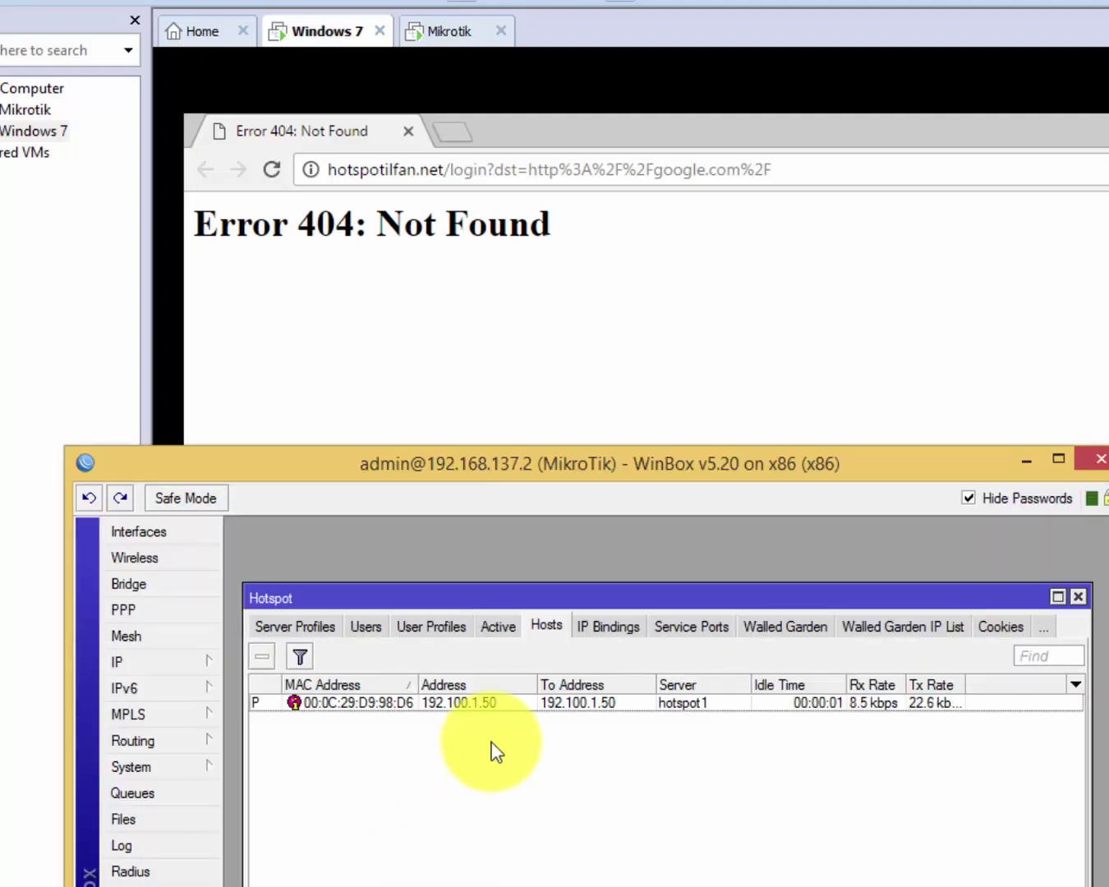
left_click(400, 705)
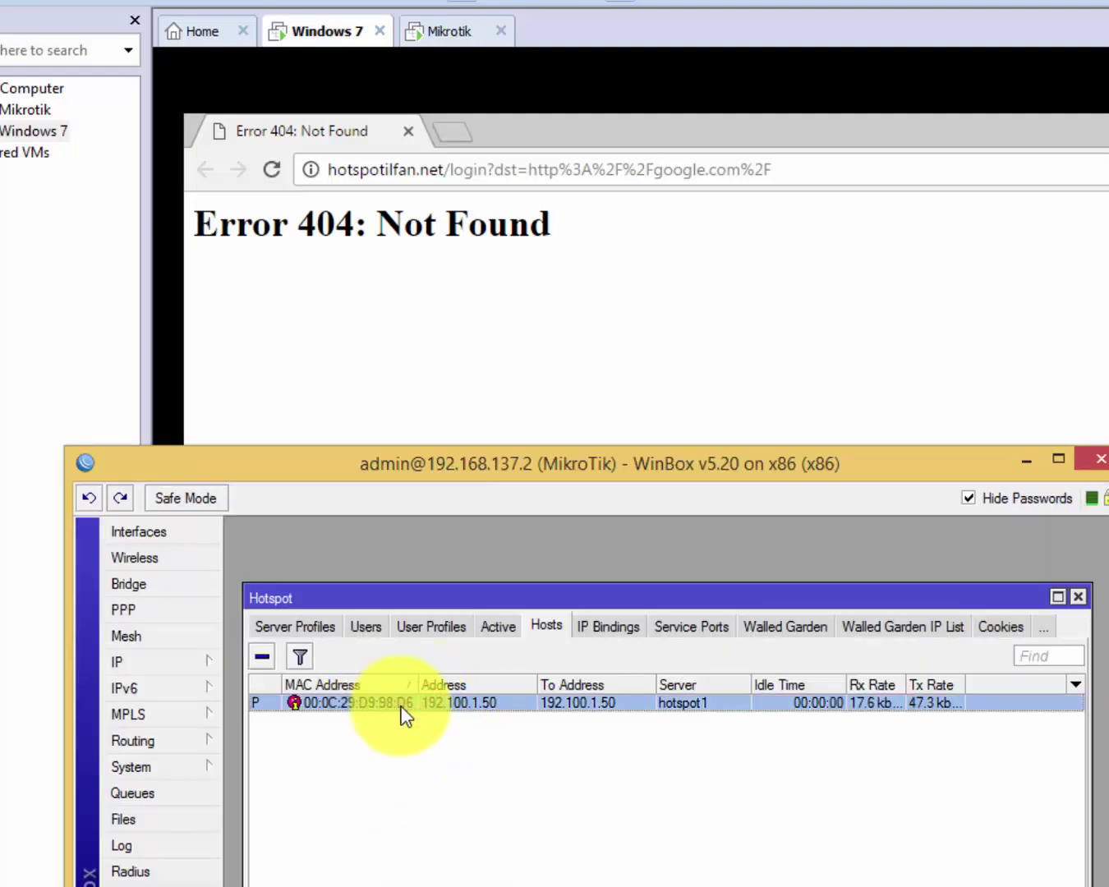
double_click(399, 705)
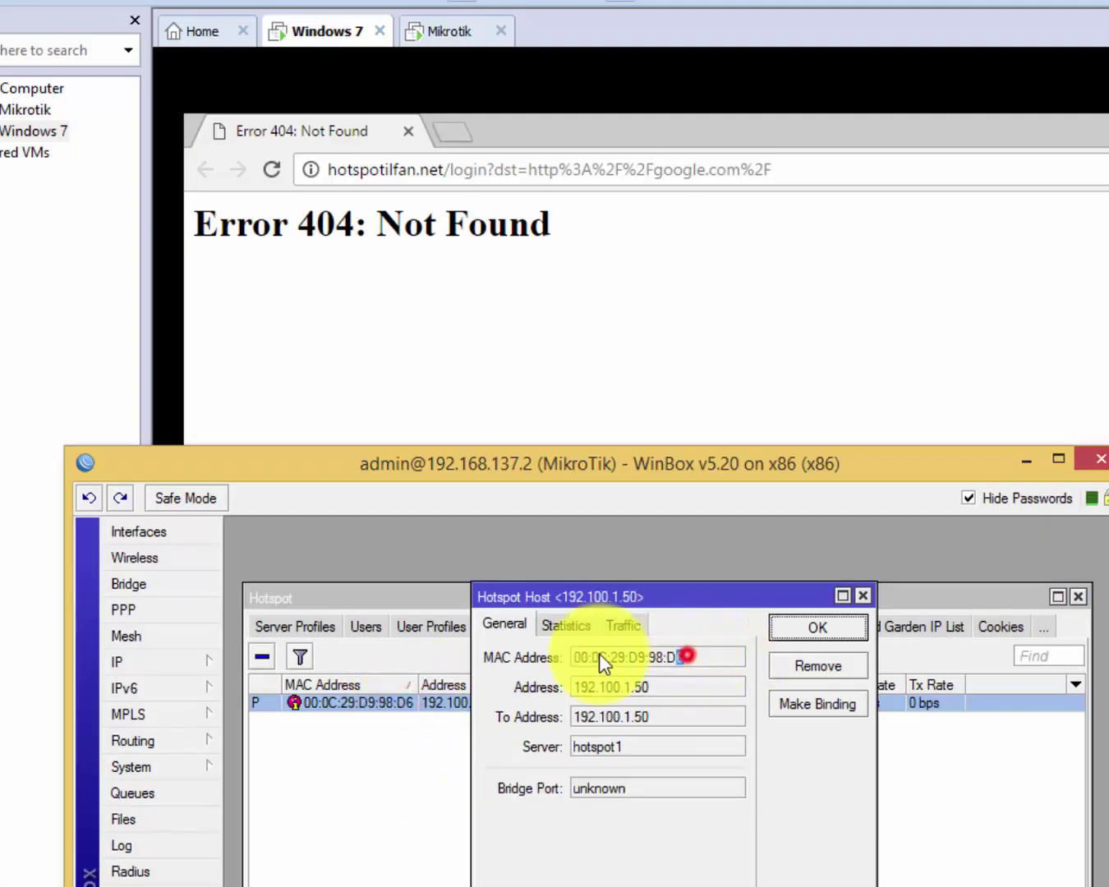
left_click_drag(598, 655, 578, 654)
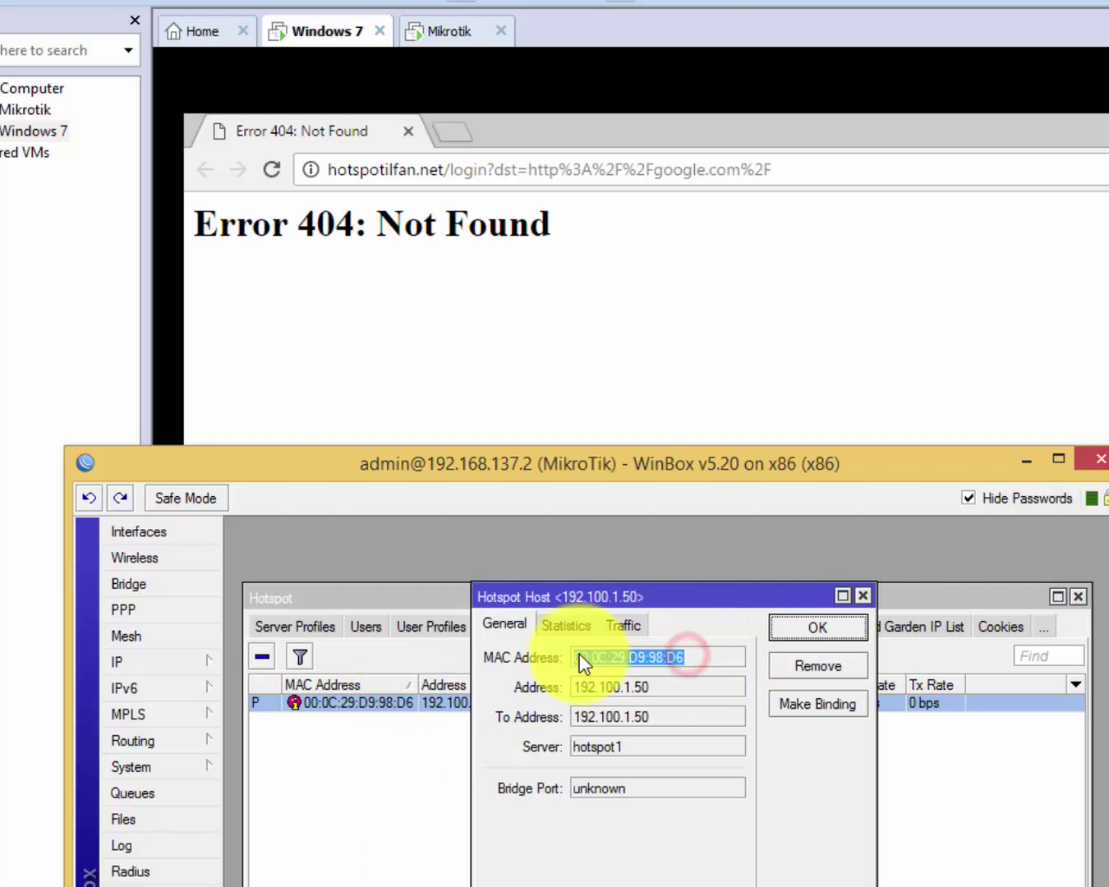
left_click(807, 705)
left_click_drag(711, 724, 530, 755)
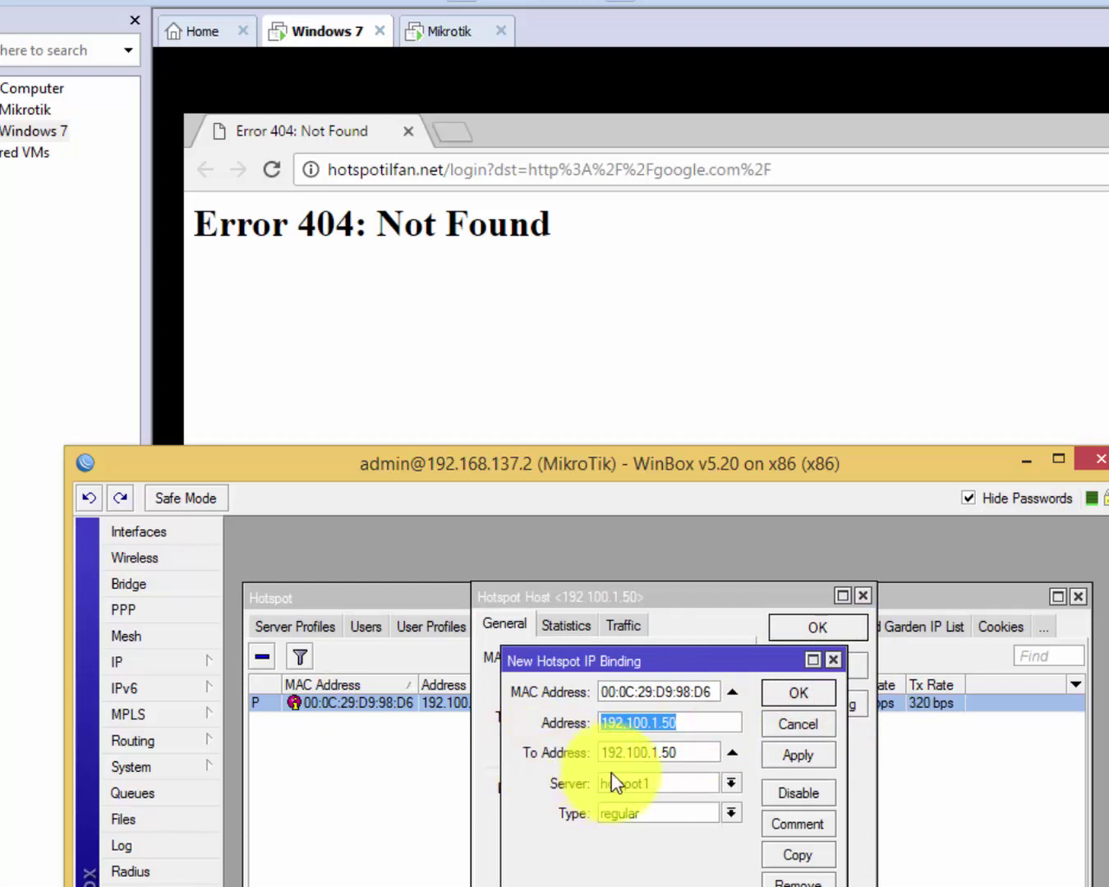
type("0")
left_click(797, 723)
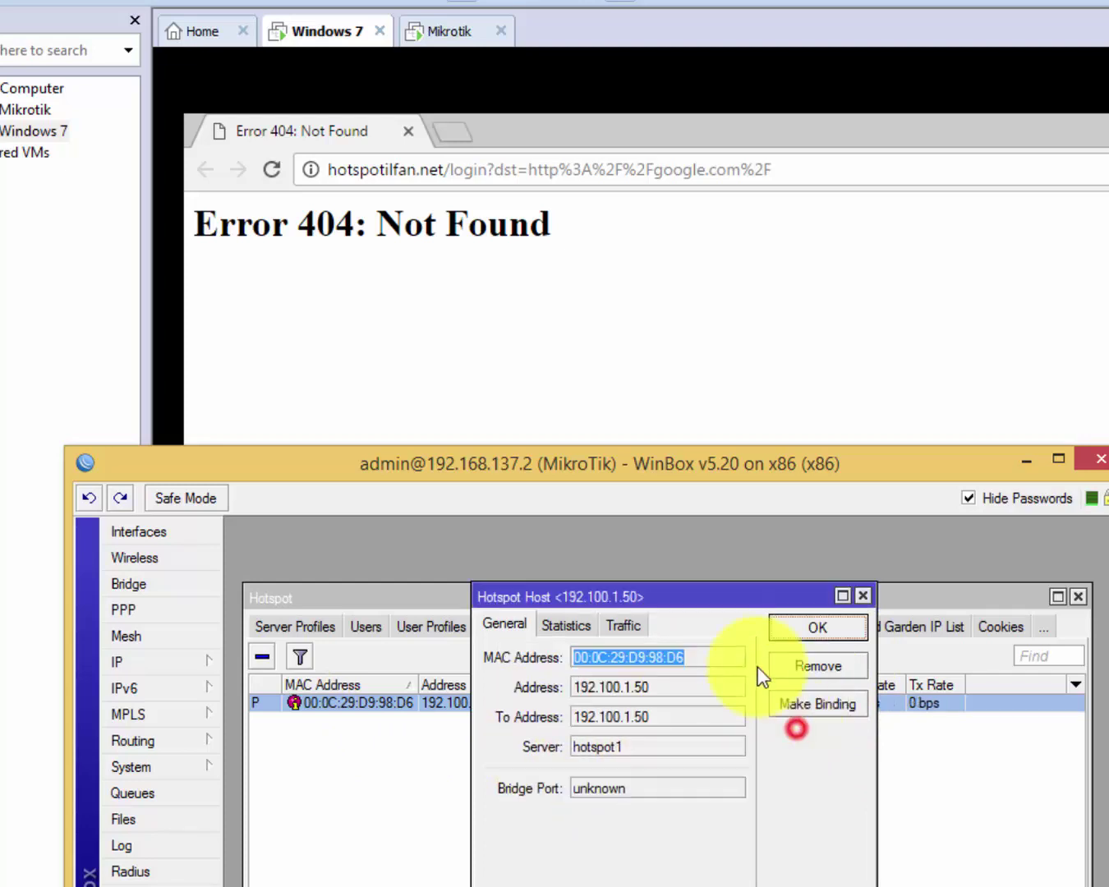
- Close the host's details and show the hotspot's IP bindings list again
left_click(862, 595)
left_click(593, 629)
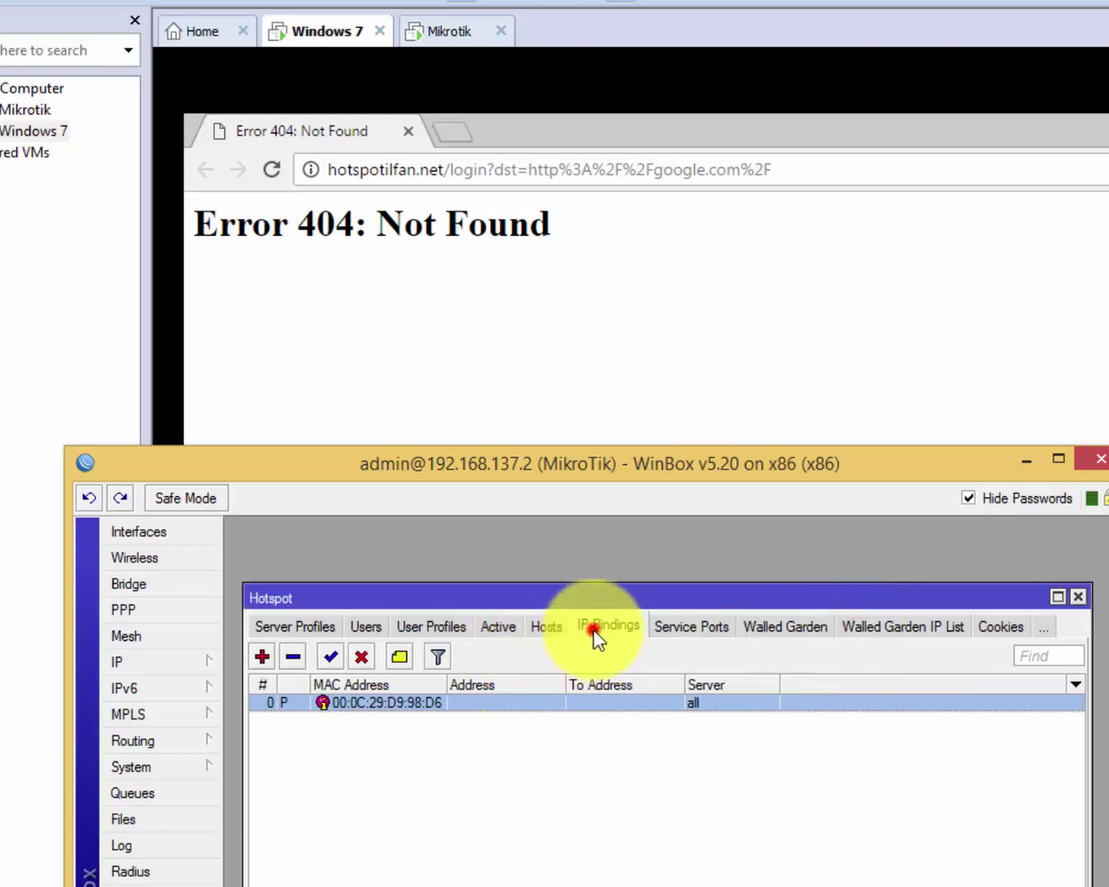
- Compare the client's entry in the hotspot's hosts list with its entry in the IP bindings list
left_click(550, 626)
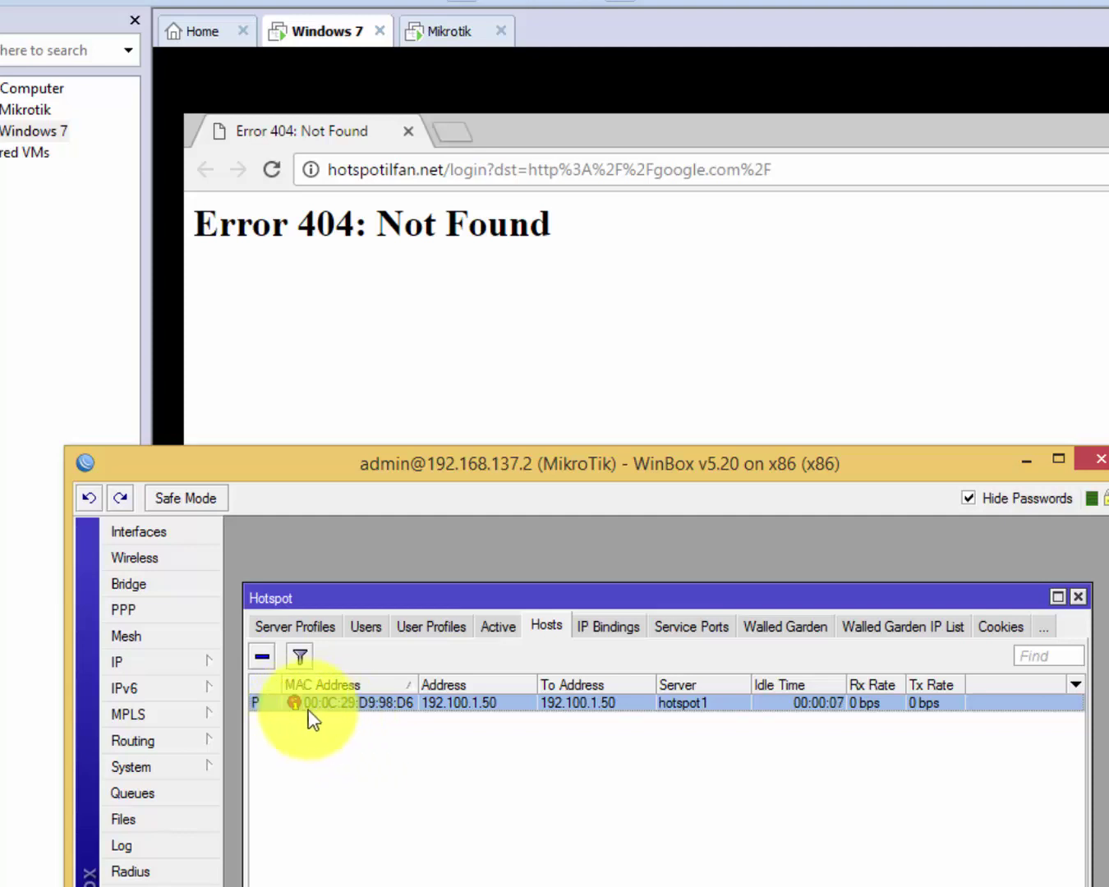
left_click(450, 754)
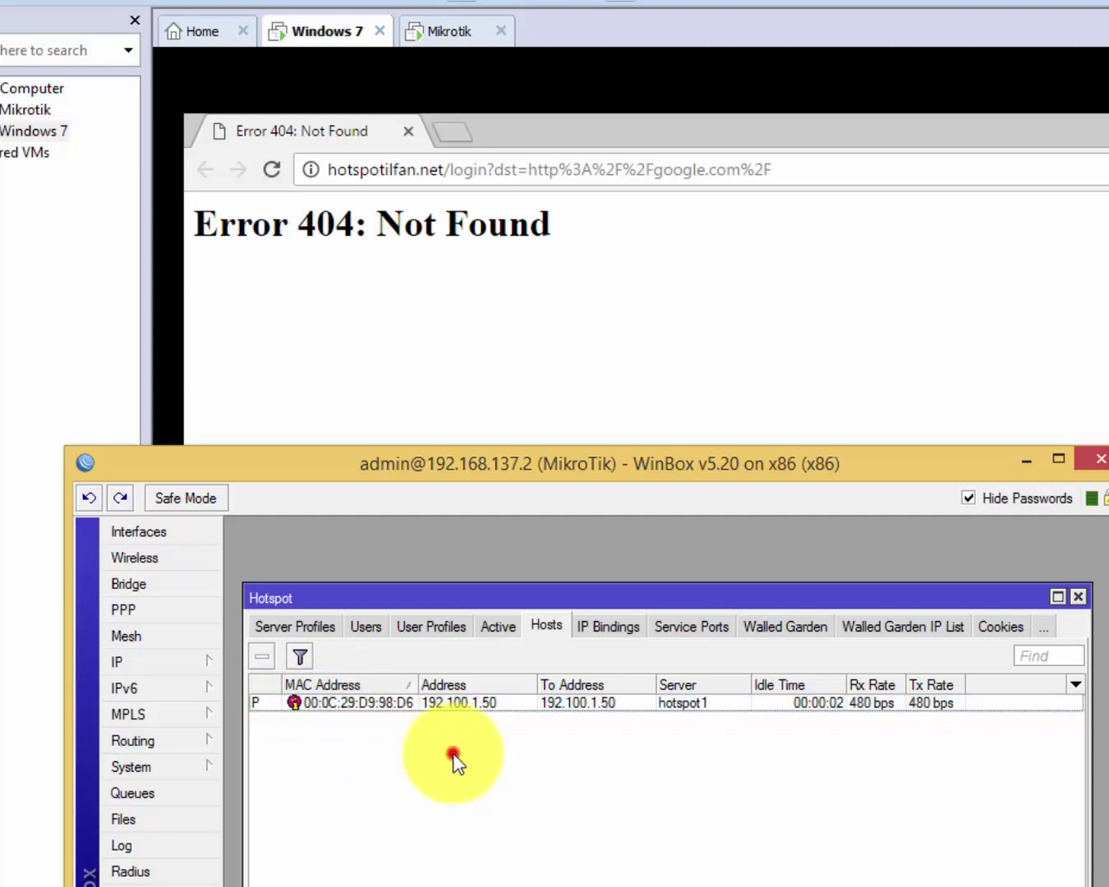
left_click(609, 627)
left_click(549, 626)
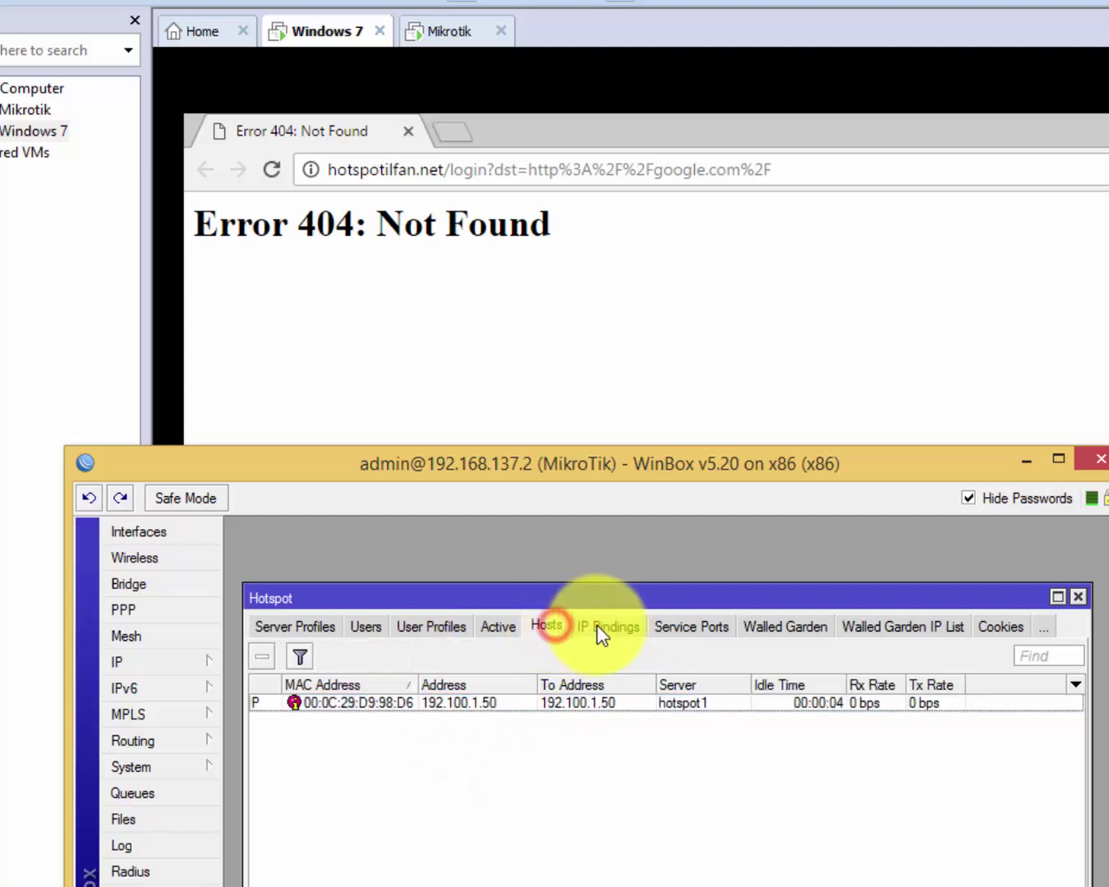
left_click(609, 625)
- Switch to the Windows 7 browser and highlight the "Error 404: Not Found" heading on the hotspot login page
left_click(633, 204)
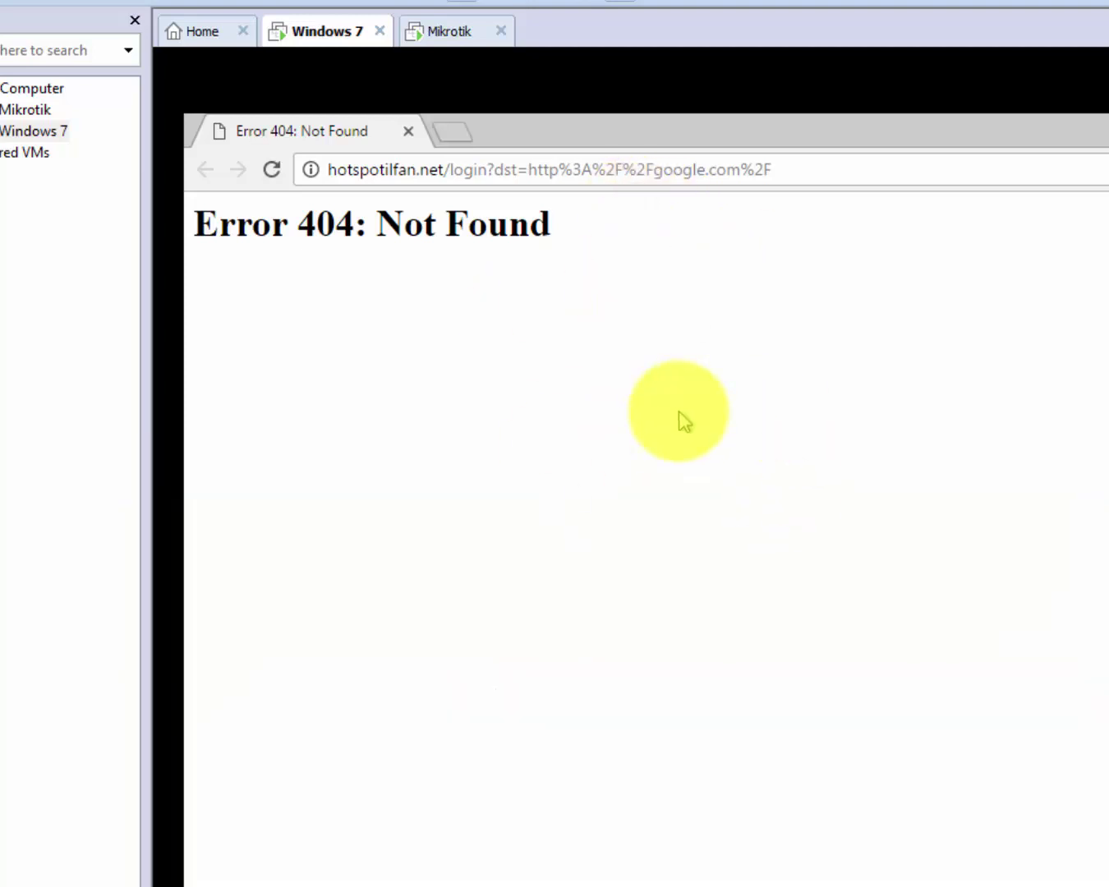
left_click_drag(195, 228, 577, 267)
left_click(658, 407)
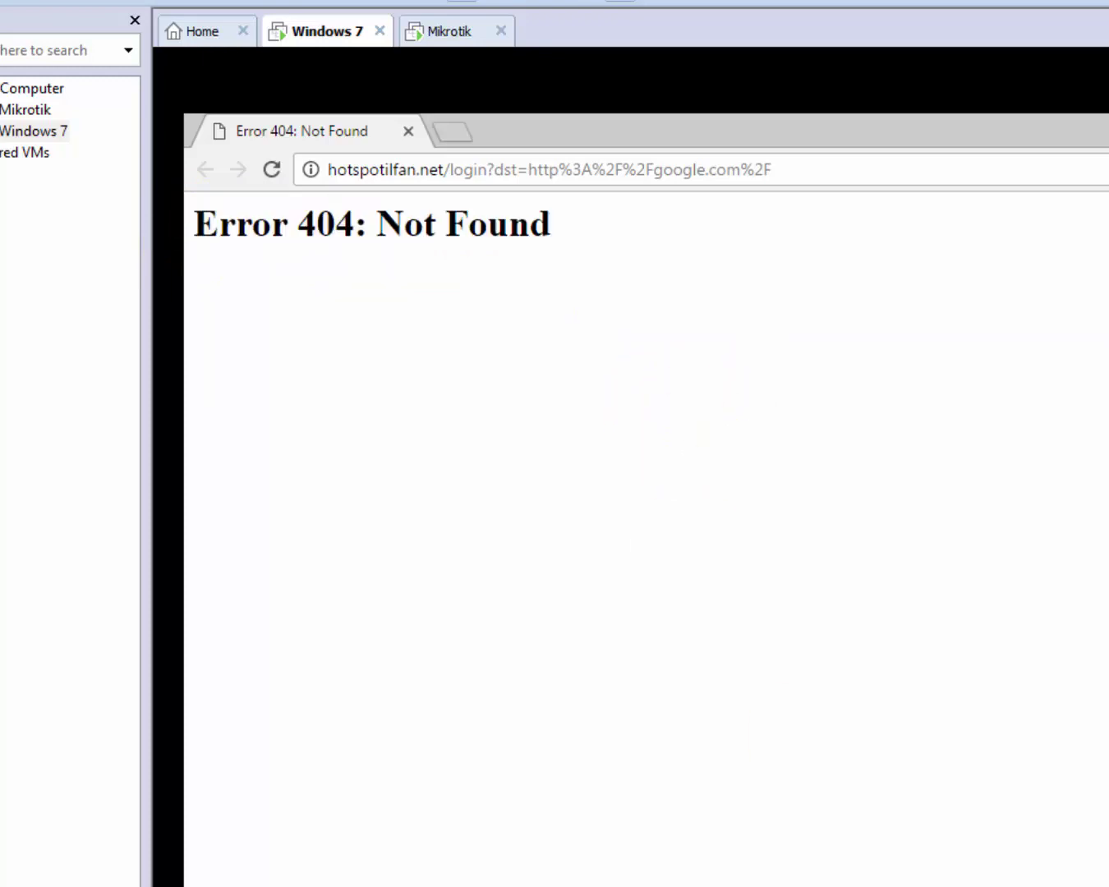
right_click(1108, 886)
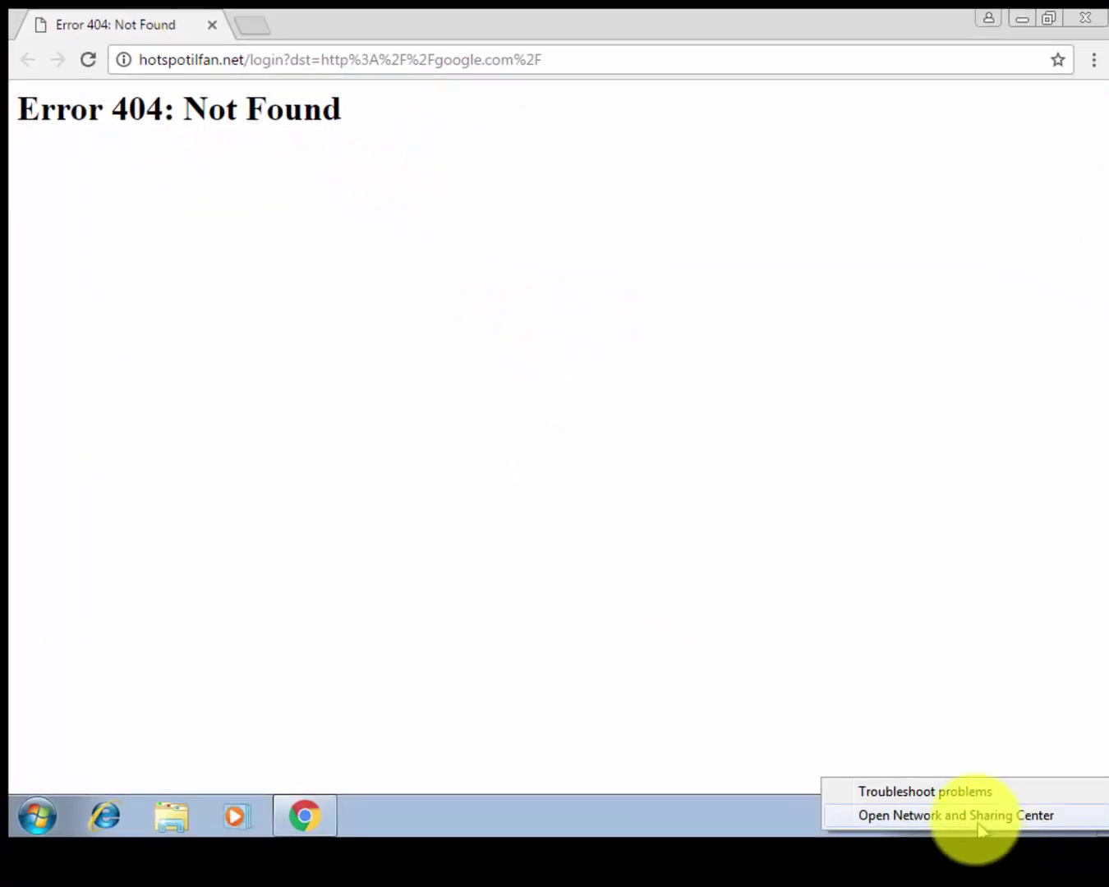
left_click(812, 549)
left_click(223, 111)
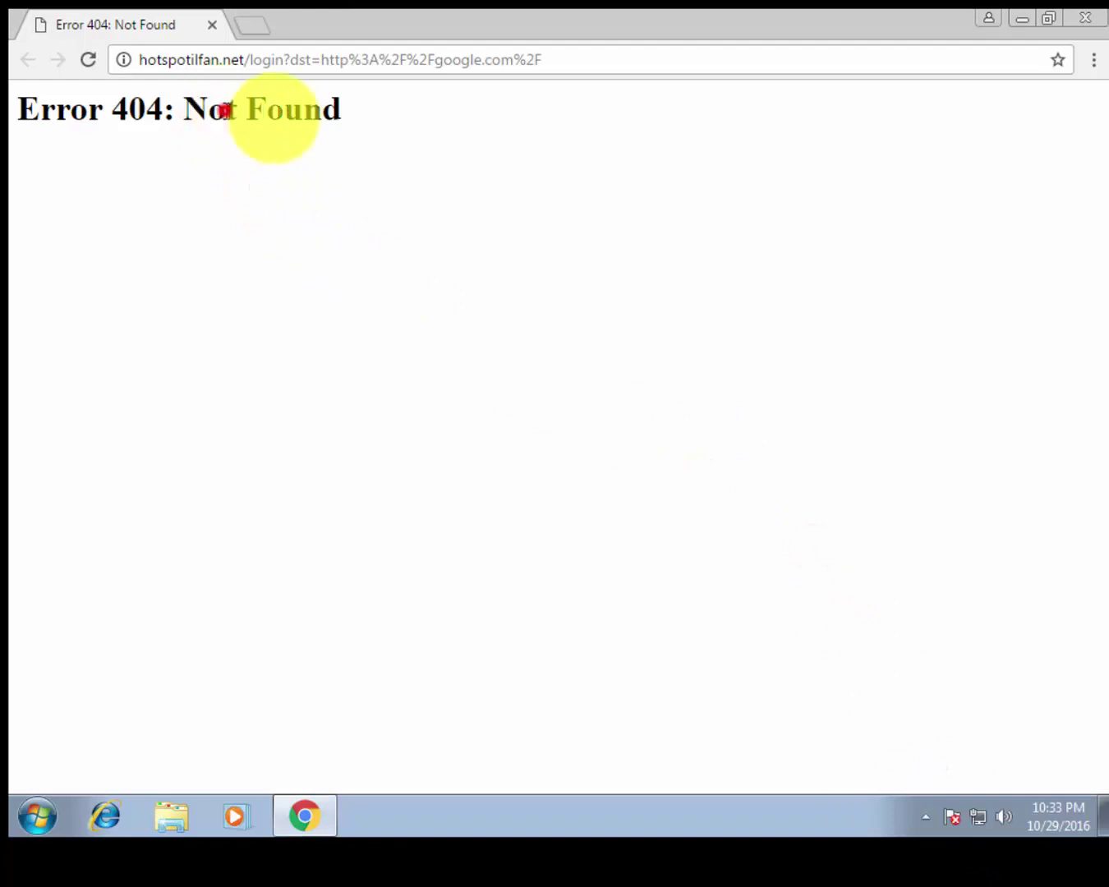
left_click_drag(376, 120, 43, 115)
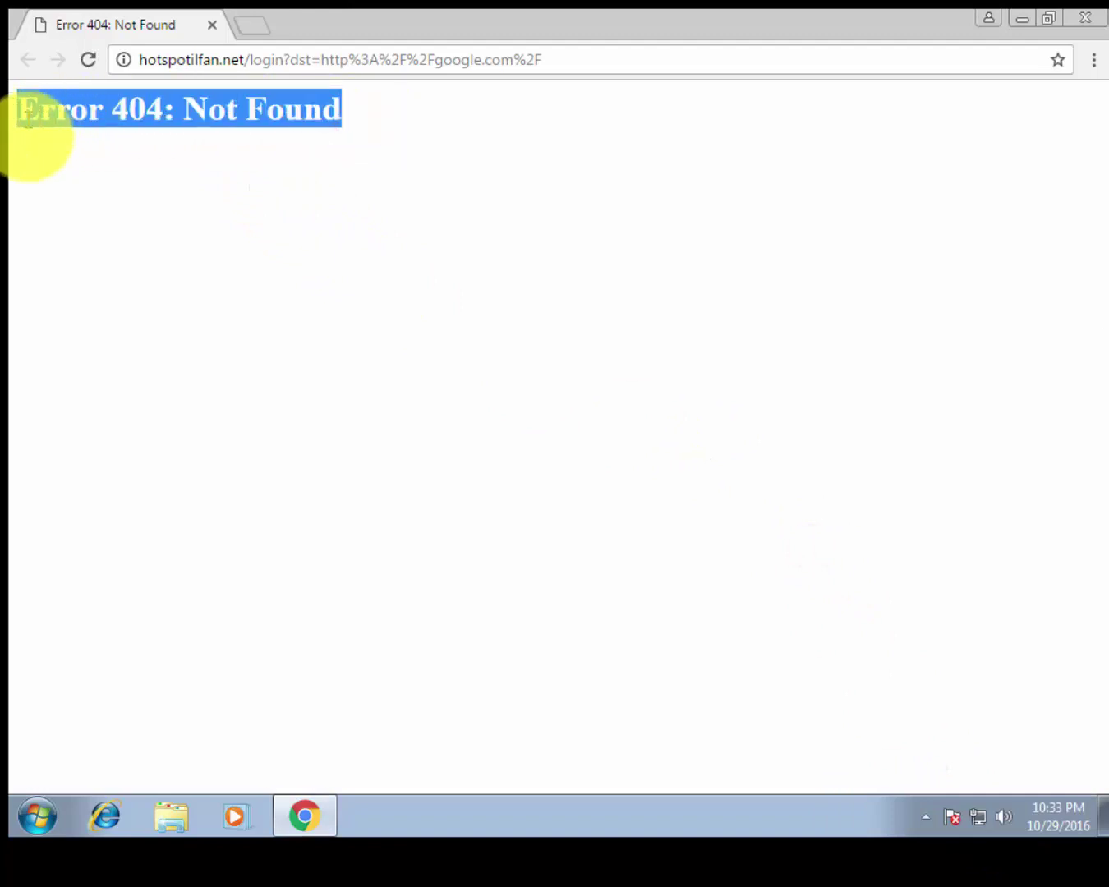
left_click(69, 180)
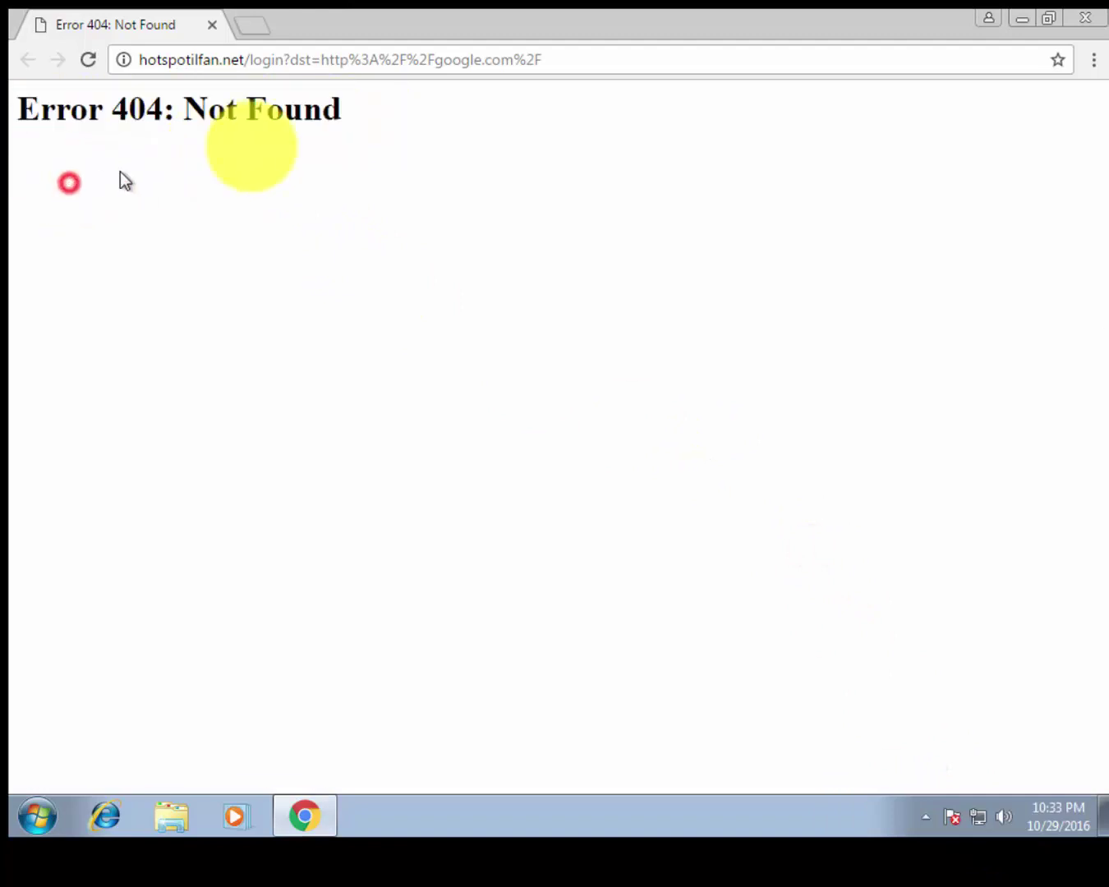
- Load google.com in the Windows 7 browser to test access without the hotspot login
left_click(319, 71)
type("google.com")
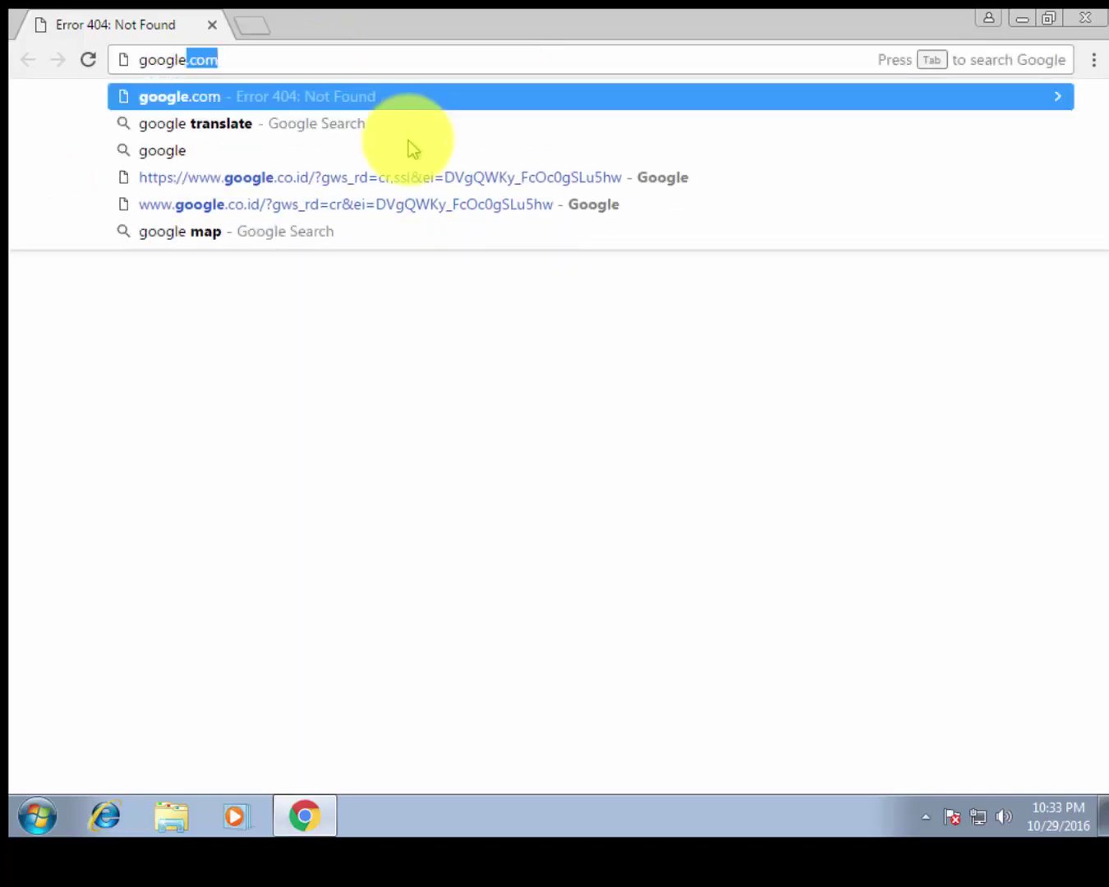
key("Return")
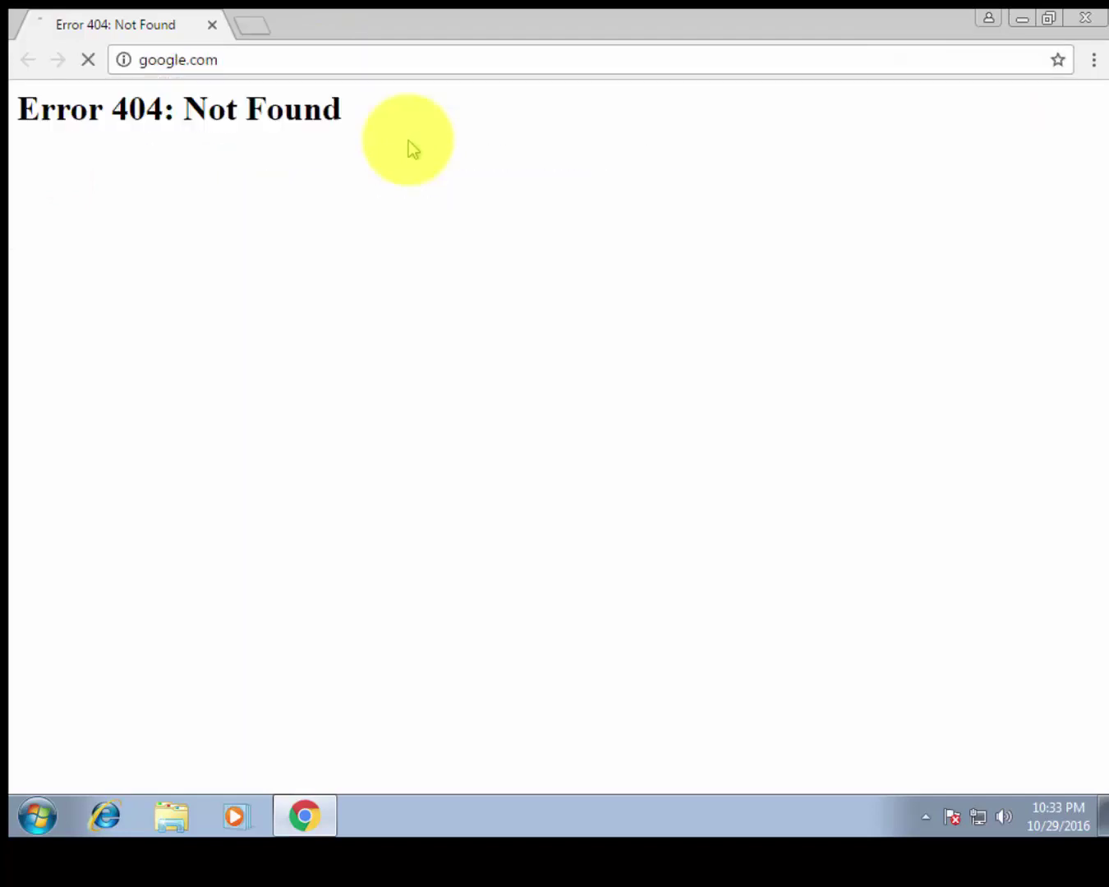